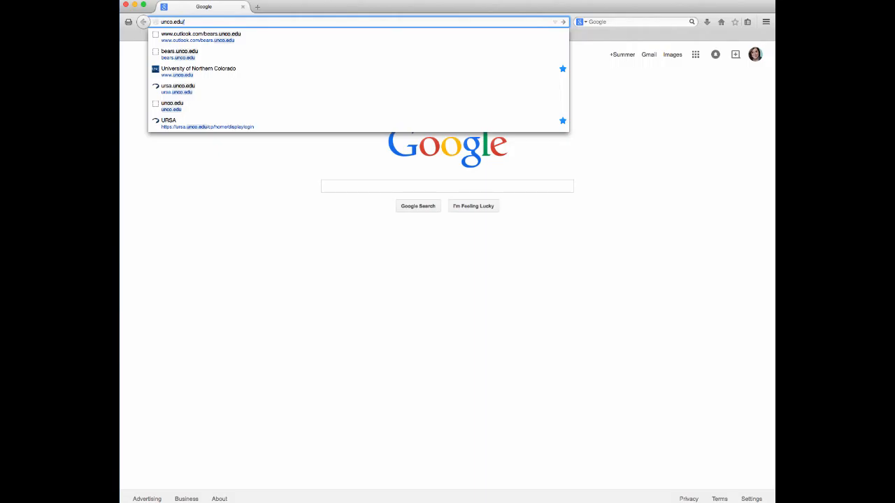
Load unco.edu/housing and go to the Apply for Housing page
{"action": "type", "text": "housing"}
{"action": "key", "text": "Return"}
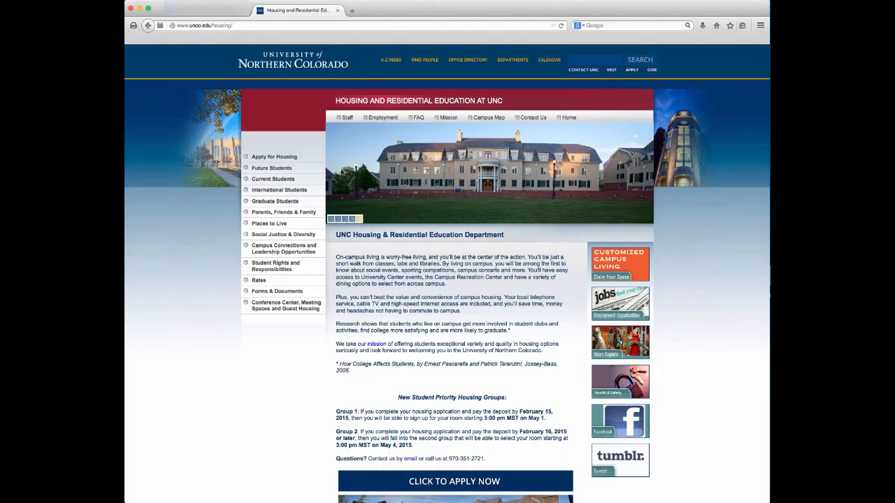
{"action": "left_click", "coordinate": [293, 159]}
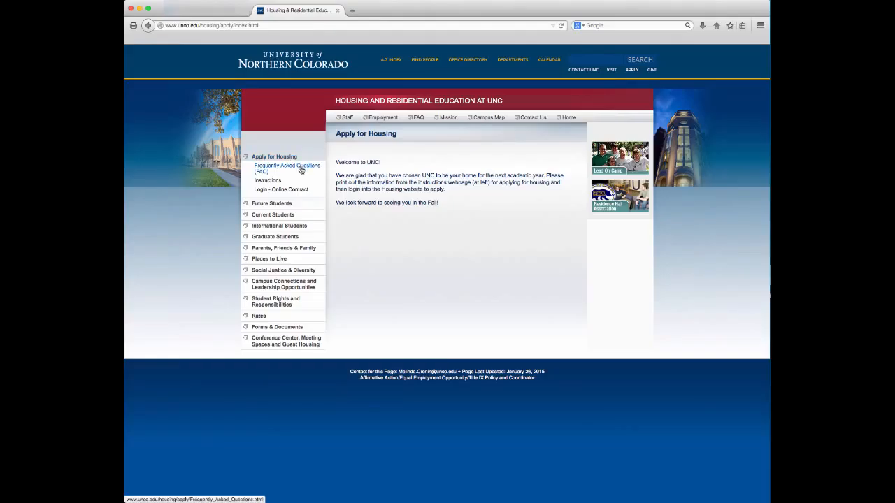
Browse the housing FAQ page, then go to the application Instructions page
{"action": "left_click", "coordinate": [301, 170]}
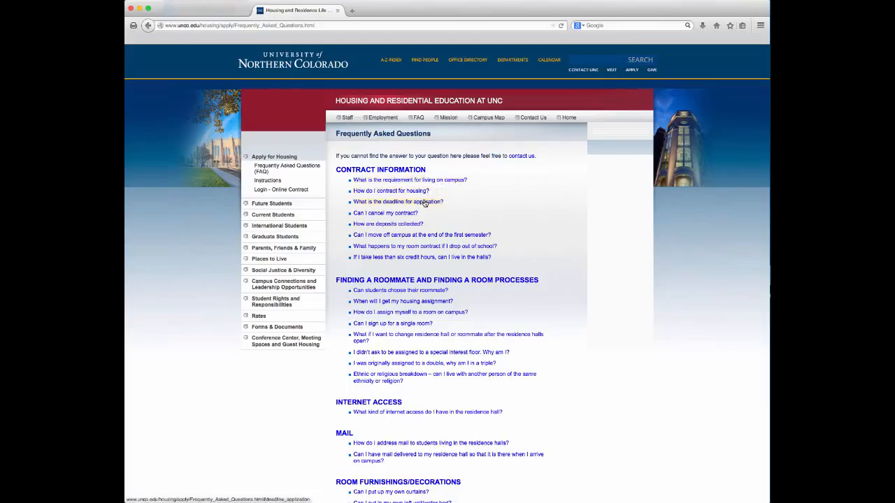
{"action": "scroll", "coordinate": [614, 315], "scroll_direction": "down", "scroll_amount": 1}
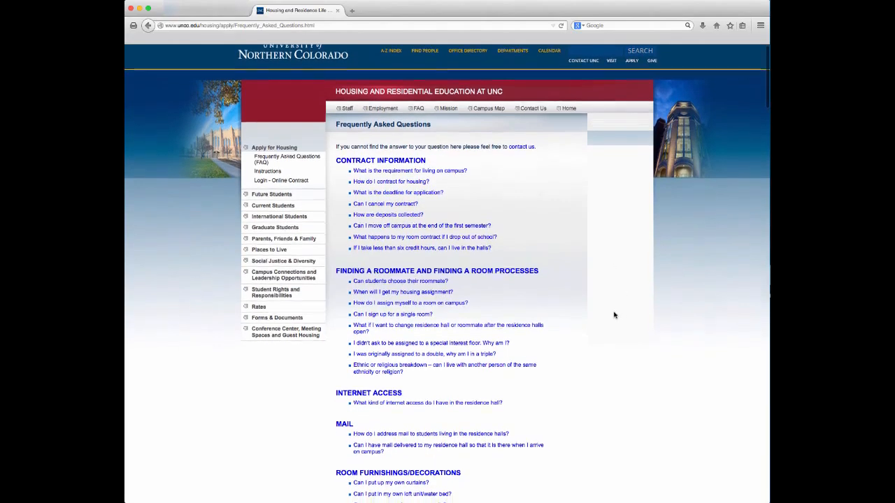
{"action": "scroll", "coordinate": [615, 315], "scroll_direction": "down", "scroll_amount": 5}
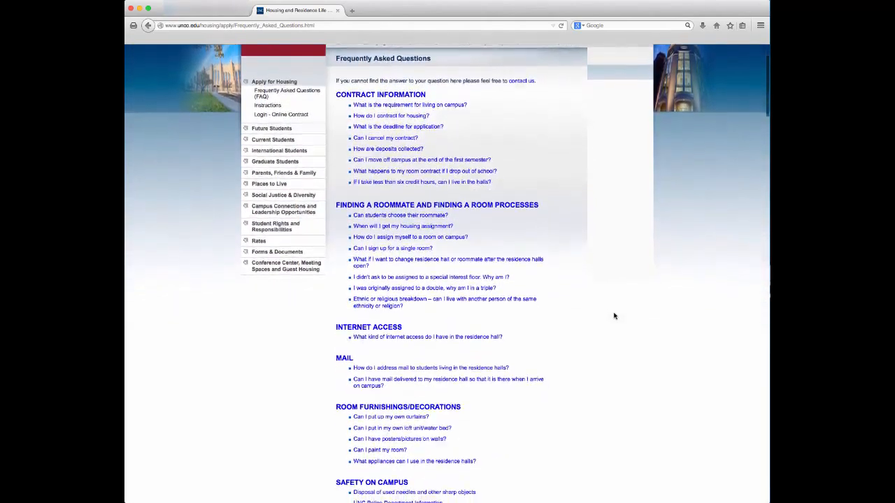
{"action": "scroll", "coordinate": [612, 316], "scroll_direction": "down", "scroll_amount": 4}
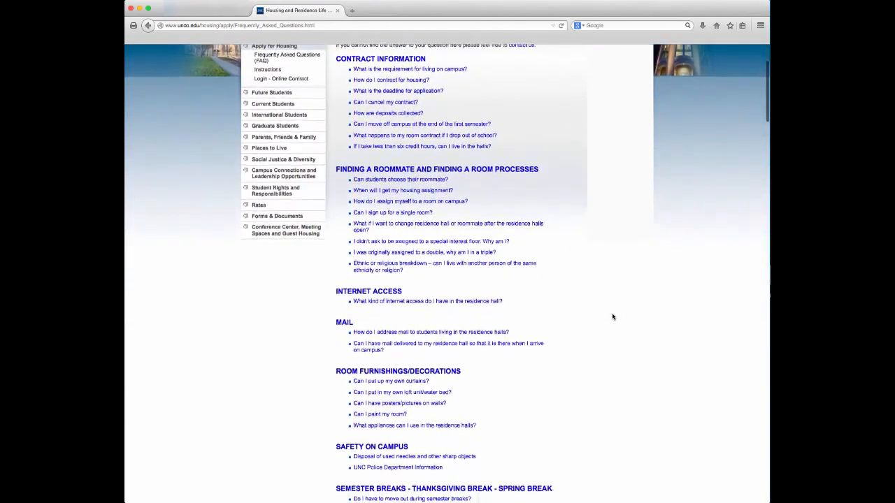
{"action": "scroll", "coordinate": [612, 317], "scroll_direction": "down", "scroll_amount": 2}
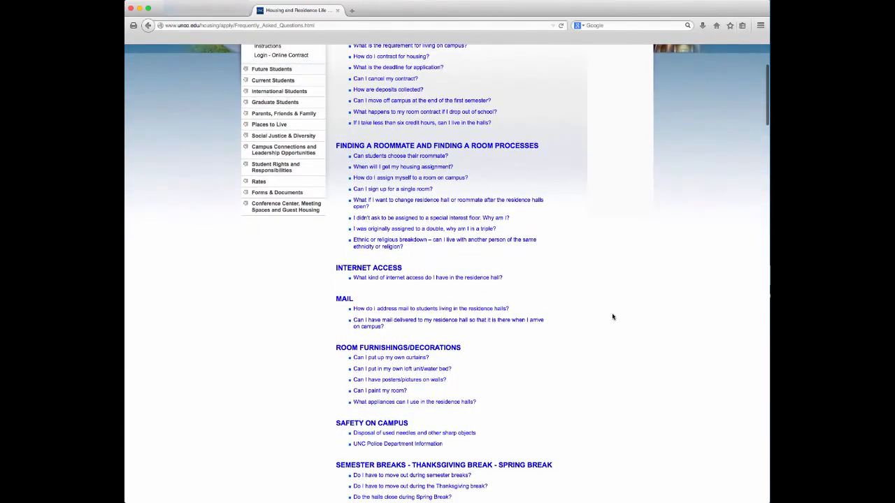
{"action": "scroll", "coordinate": [612, 316], "scroll_direction": "down", "scroll_amount": 4}
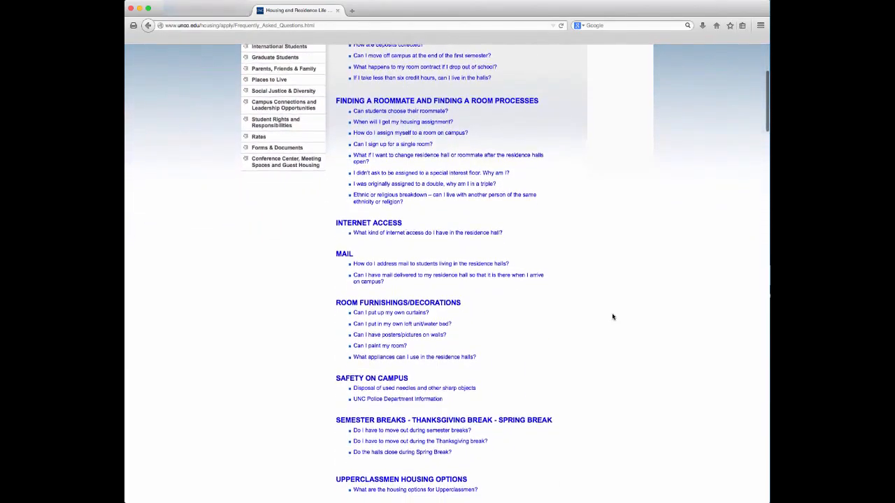
{"action": "scroll", "coordinate": [613, 317], "scroll_direction": "down", "scroll_amount": 3}
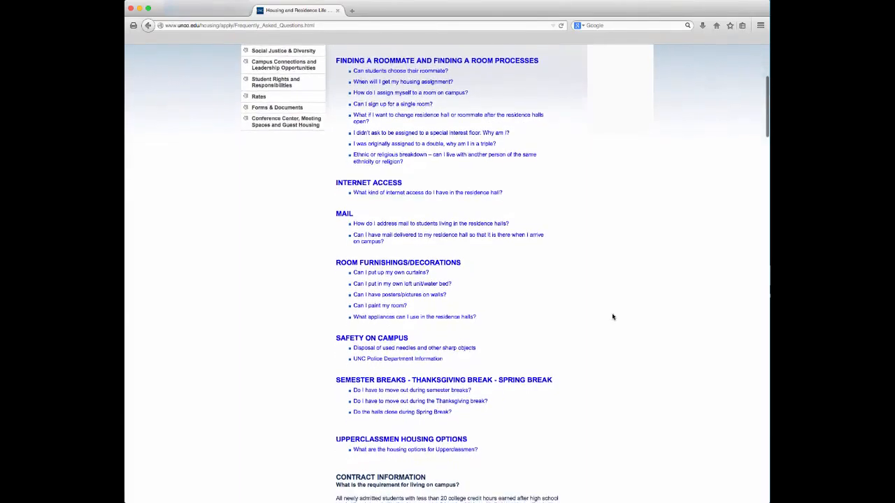
{"action": "scroll", "coordinate": [610, 317], "scroll_direction": "down", "scroll_amount": 4}
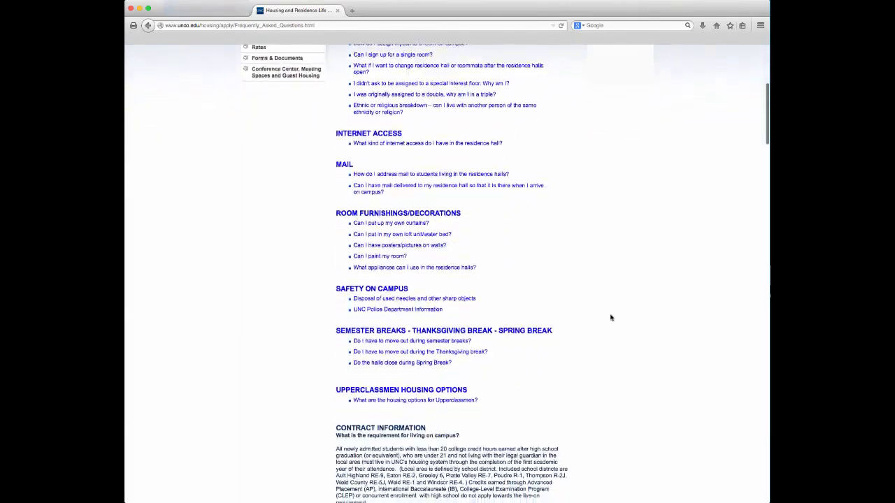
{"action": "scroll", "coordinate": [610, 318], "scroll_direction": "up", "scroll_amount": 6}
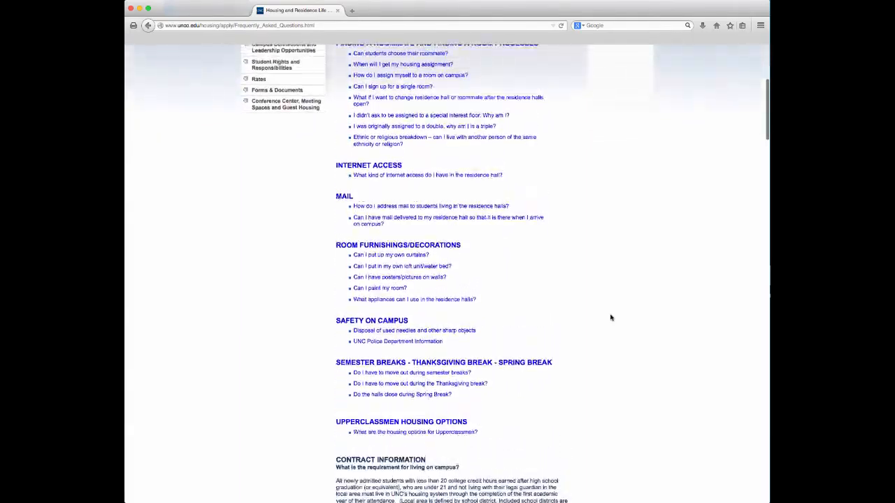
{"action": "scroll", "coordinate": [610, 317], "scroll_direction": "up", "scroll_amount": 4}
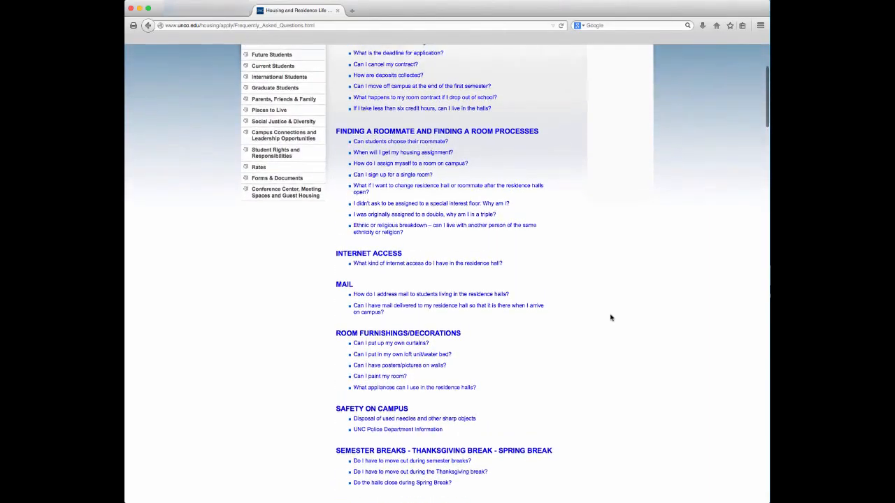
{"action": "scroll", "coordinate": [610, 317], "scroll_direction": "up", "scroll_amount": 4}
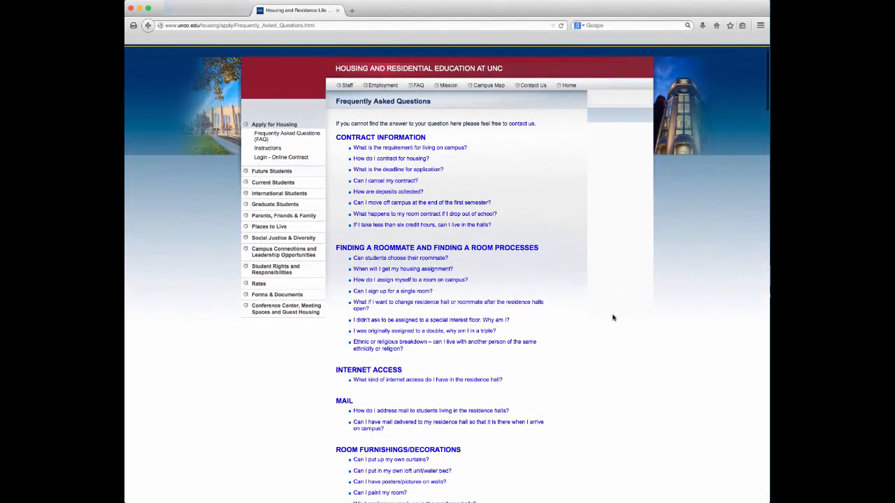
{"action": "left_click", "coordinate": [265, 147]}
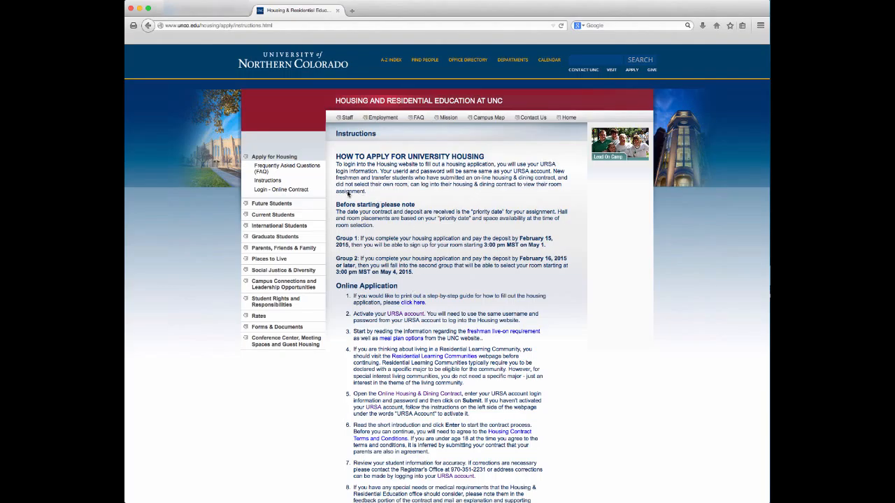
Go to the Login - Online Contract page from the Instructions page sidebar
{"action": "left_click", "coordinate": [297, 191]}
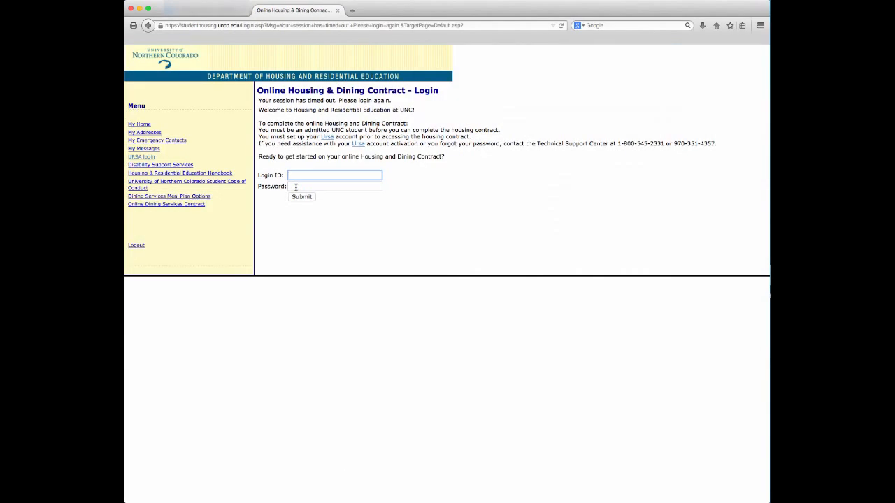
Log in to the online contract with the saved student login ID and account password
{"action": "left_click", "coordinate": [297, 175]}
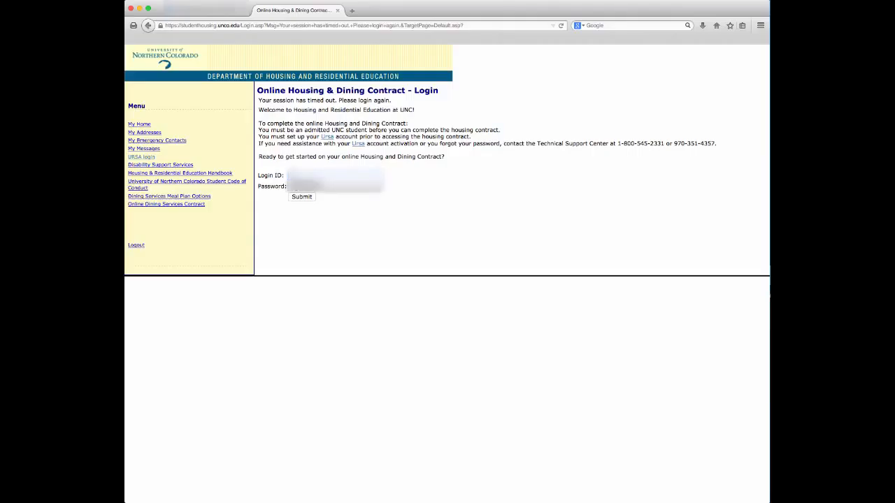
{"action": "left_click", "coordinate": [303, 188]}
{"action": "left_click", "coordinate": [306, 185]}
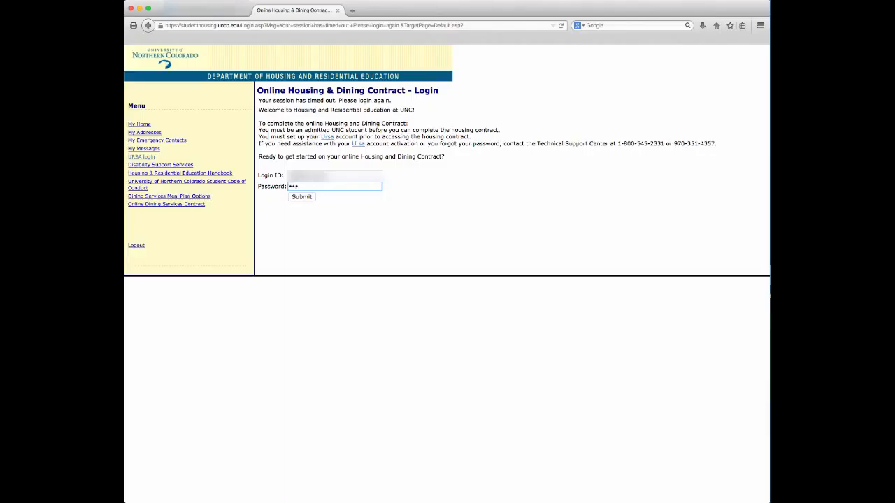
{"action": "type", "text": "•••••••••"}
{"action": "left_click", "coordinate": [306, 197]}
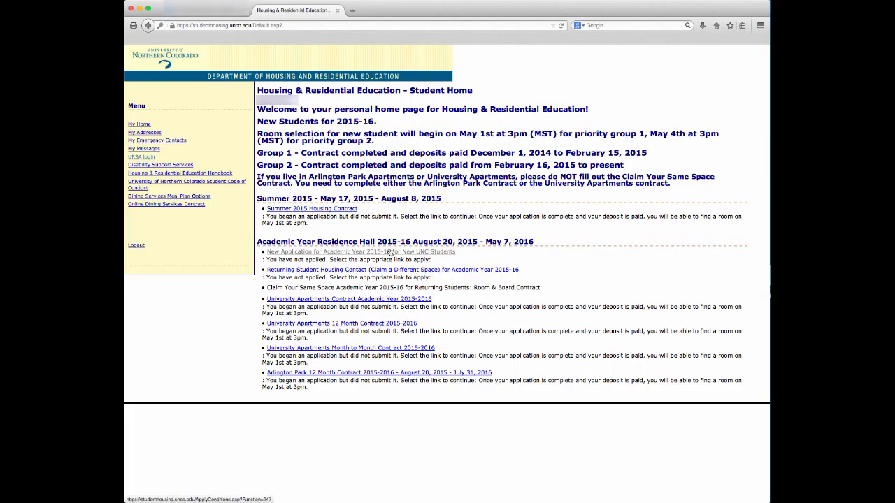
Start the 2015-16 application for new UNC students and accept its Terms & Conditions
{"action": "left_click", "coordinate": [391, 252]}
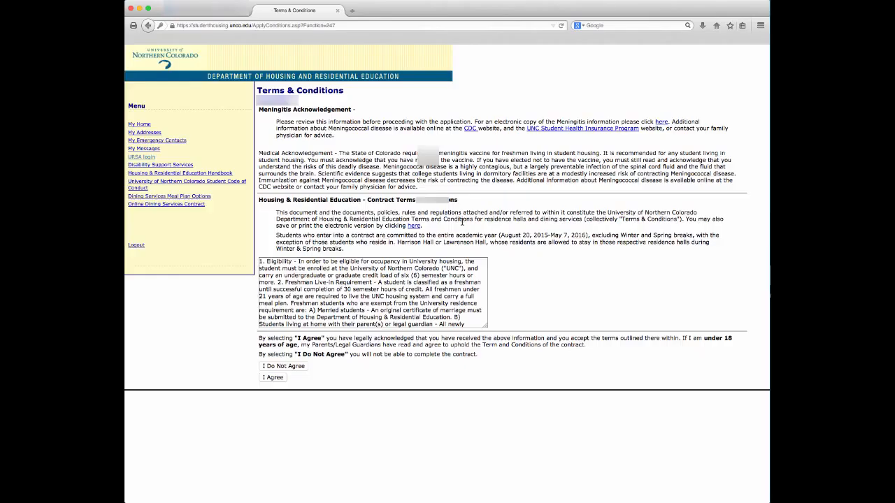
{"action": "left_click", "coordinate": [272, 377]}
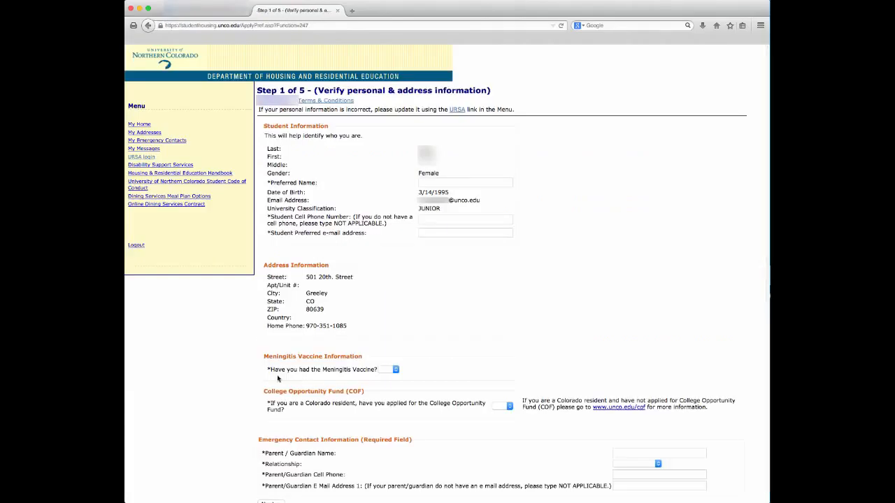
Enter the student's preferred name, cell phone number and preferred e-mail address
{"action": "left_click", "coordinate": [434, 182]}
{"action": "type", "text": "Klawz The"}
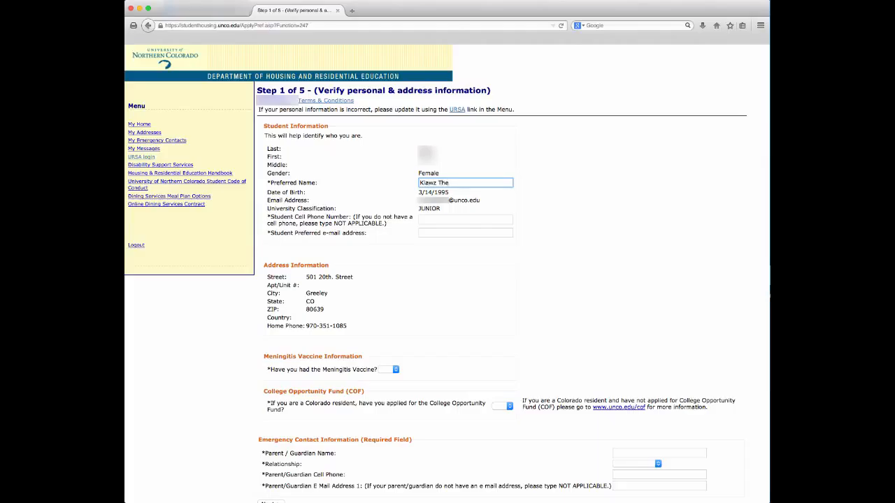
{"action": "type", "text": "bear"}
{"action": "left_click", "coordinate": [464, 219]}
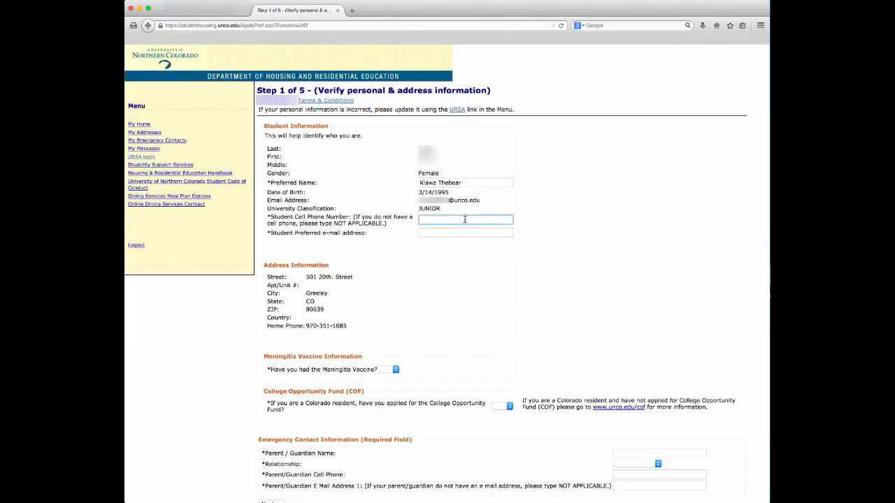
{"action": "type", "text": "(555)-"}
{"action": "key", "text": "BackSpace"}
{"action": "type", "text": "555-5555"}
{"action": "left_click", "coordinate": [456, 233]}
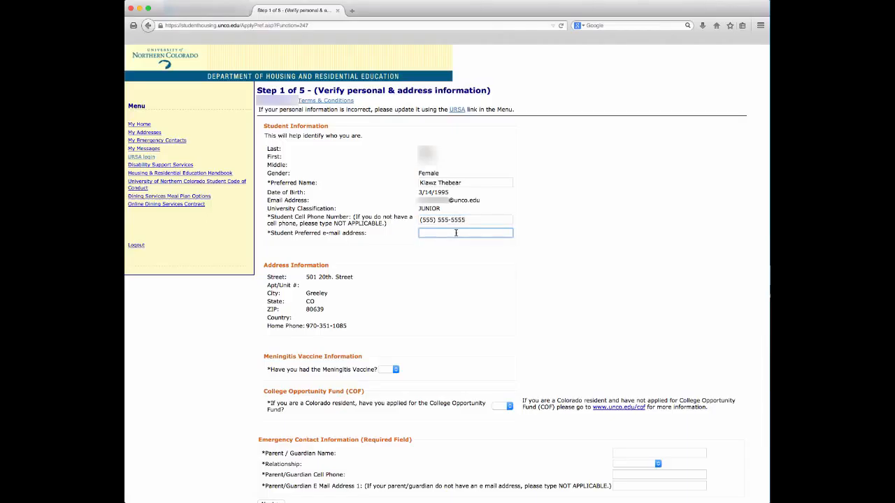
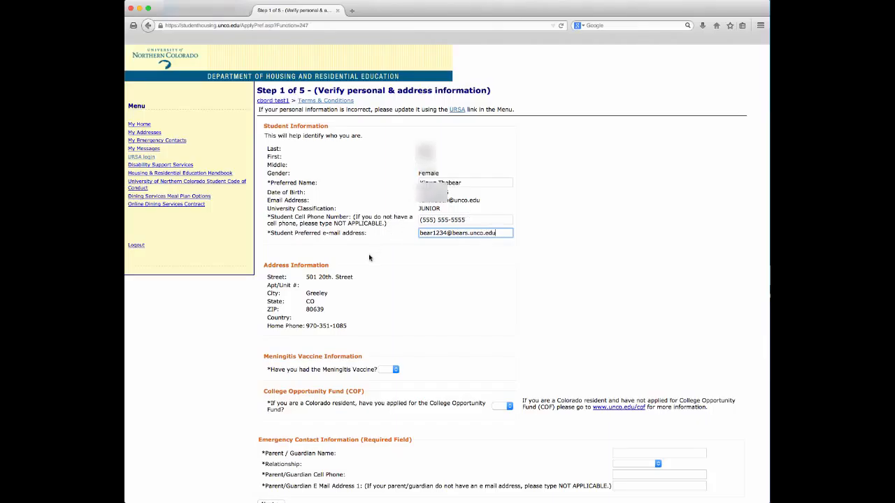
Answer Yes to the meningitis vaccine and College Opportunity Fund questions
{"action": "scroll", "coordinate": [369, 258], "scroll_direction": "down", "scroll_amount": 1}
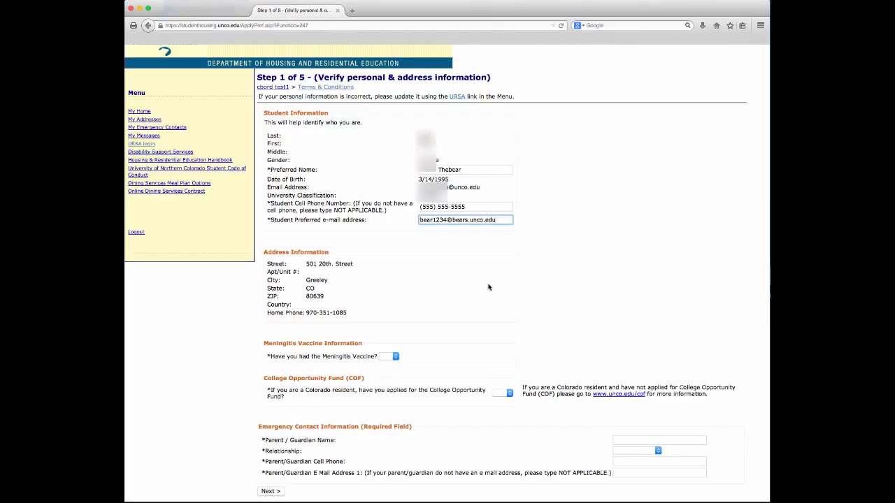
{"action": "left_click", "coordinate": [396, 356]}
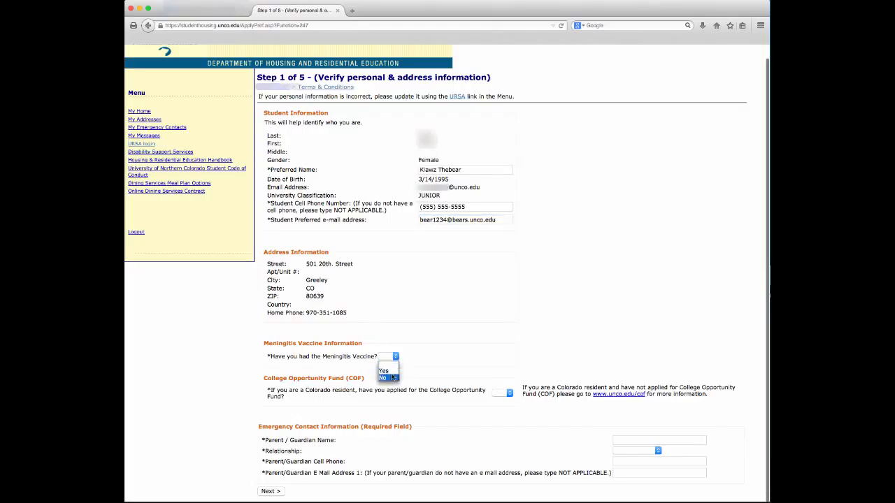
{"action": "left_click", "coordinate": [384, 370]}
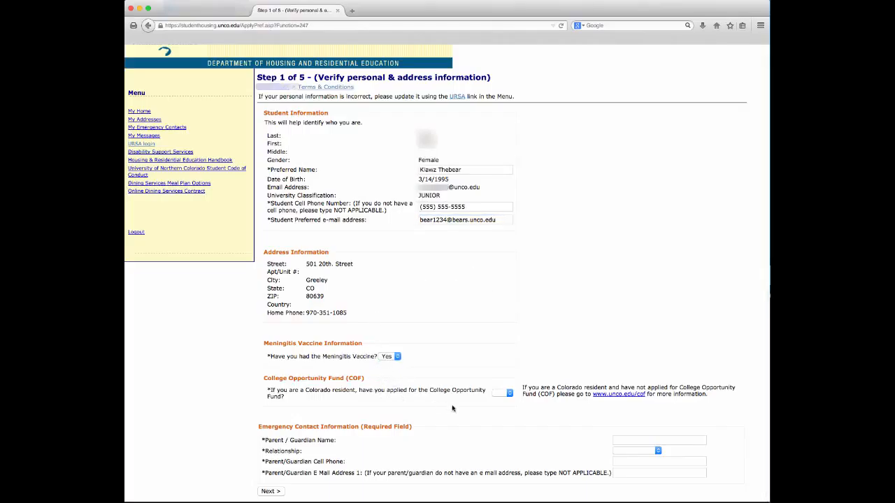
{"action": "left_click", "coordinate": [510, 393]}
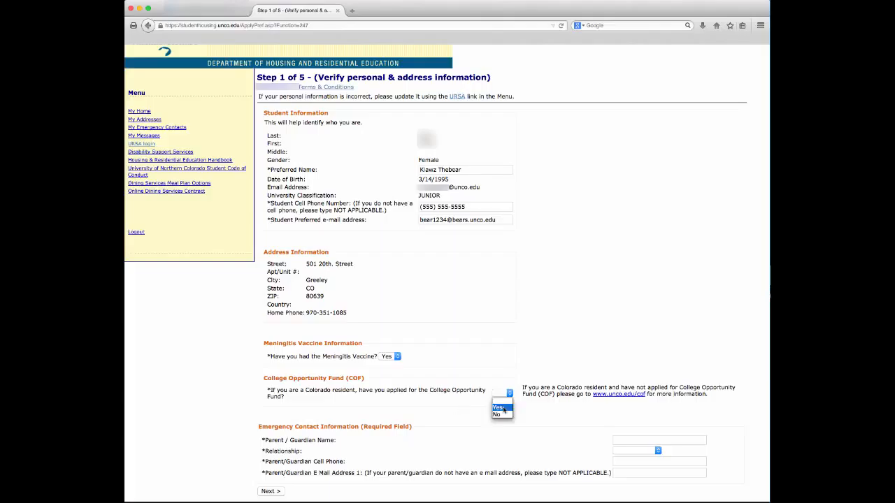
{"action": "left_click", "coordinate": [502, 408]}
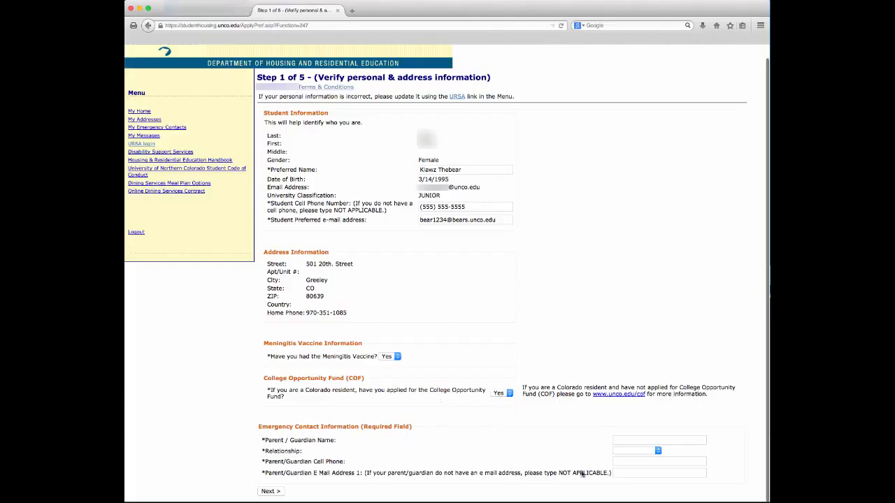
{"action": "left_click", "coordinate": [619, 440]}
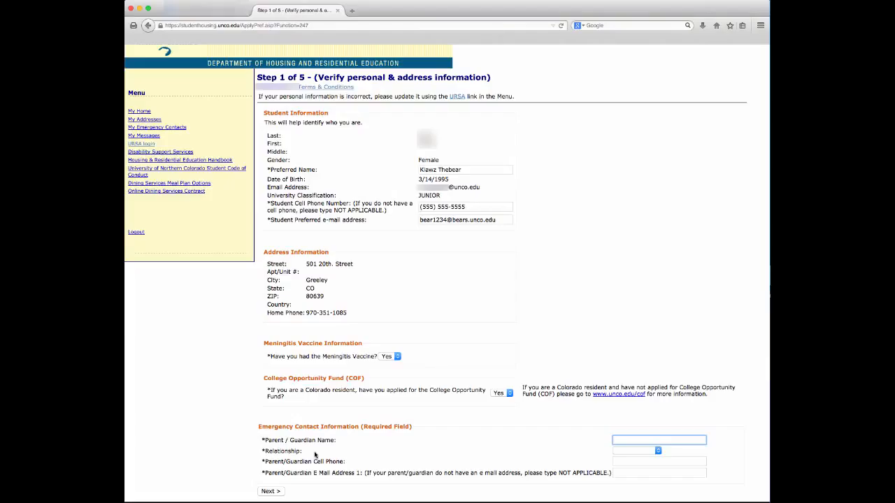
Enter the guardian's name, relationship Mother, cell phone number and e-mail address
{"action": "type", "text": "Mama Thebear"}
{"action": "left_click", "coordinate": [657, 451]}
{"action": "left_click", "coordinate": [624, 472]}
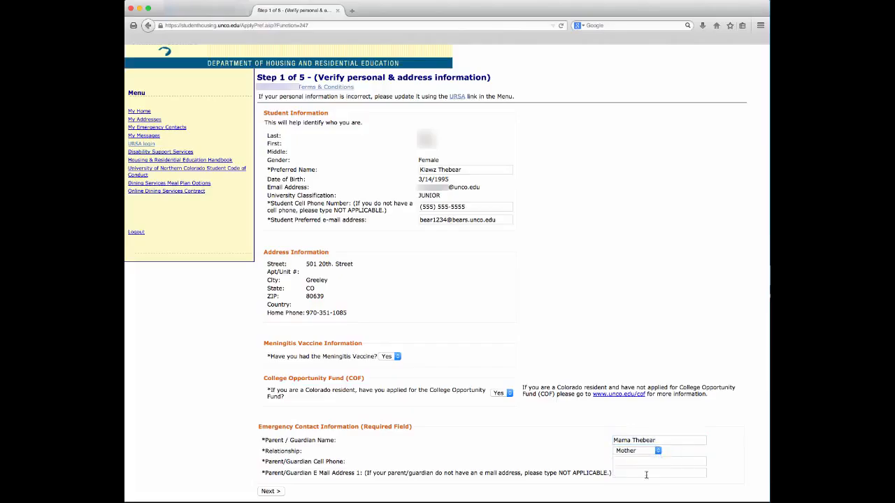
{"action": "left_click", "coordinate": [631, 462]}
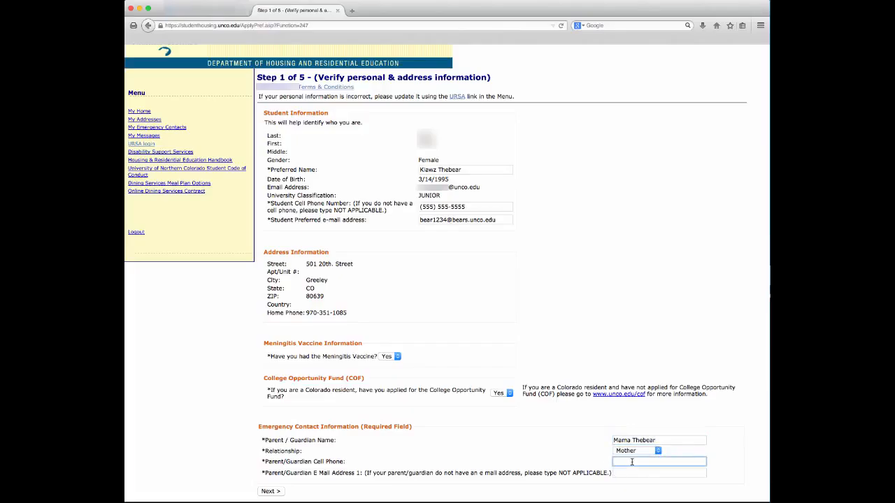
{"action": "type", "text": "(555) 555-1234"}
{"action": "key", "text": "Tab"}
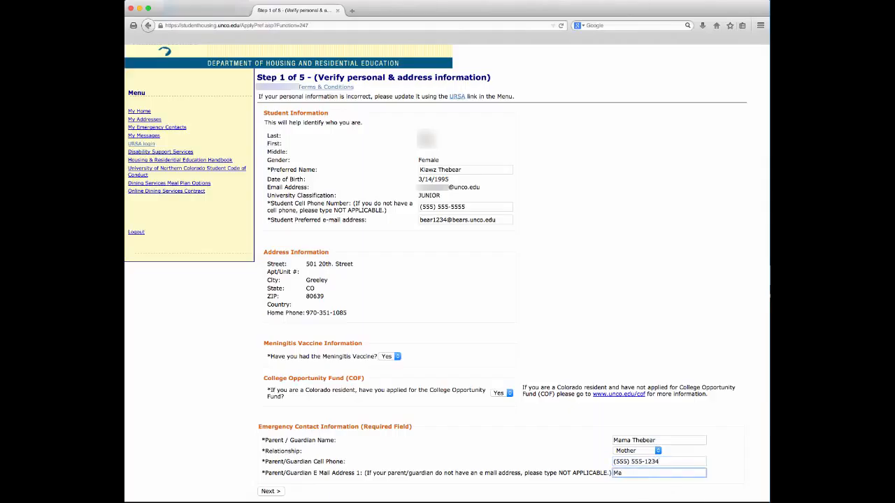
Advance to Step 2 and choose PVA - Performing & Visual Arts and Pre-Health learning communities
{"action": "left_click", "coordinate": [275, 493]}
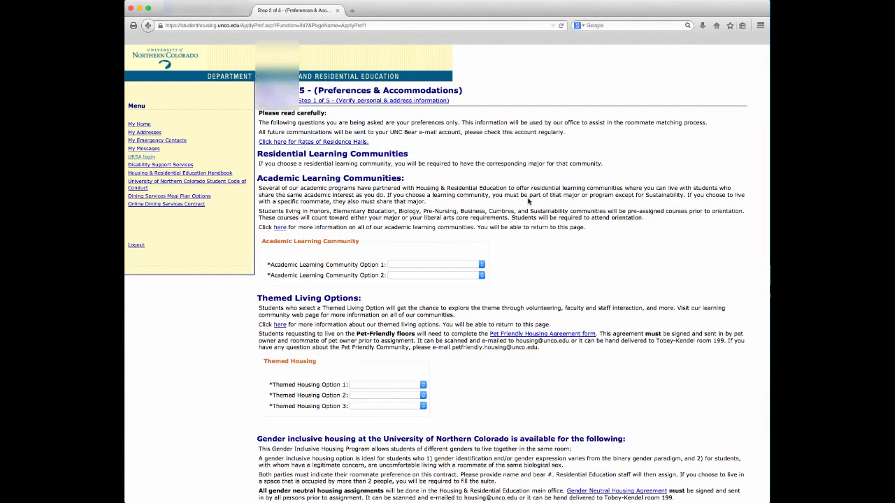
{"action": "scroll", "coordinate": [516, 217], "scroll_direction": "down", "scroll_amount": 2}
{"action": "left_click", "coordinate": [482, 236]}
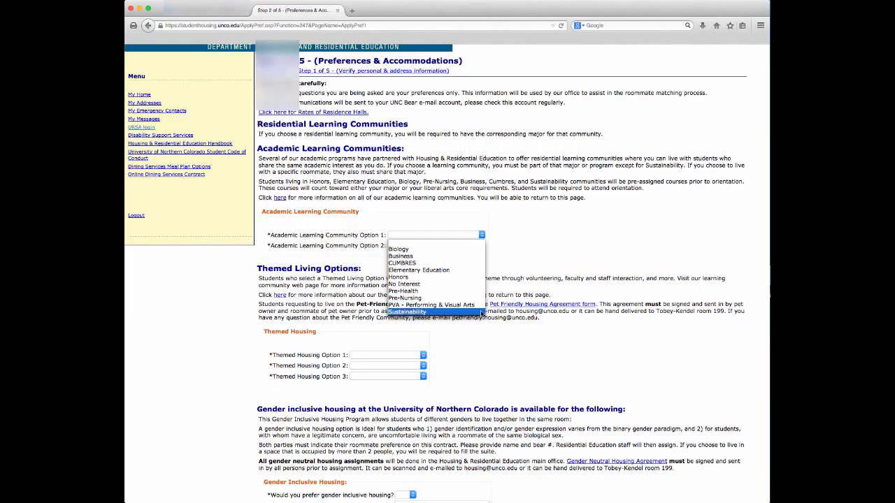
{"action": "left_click", "coordinate": [476, 306]}
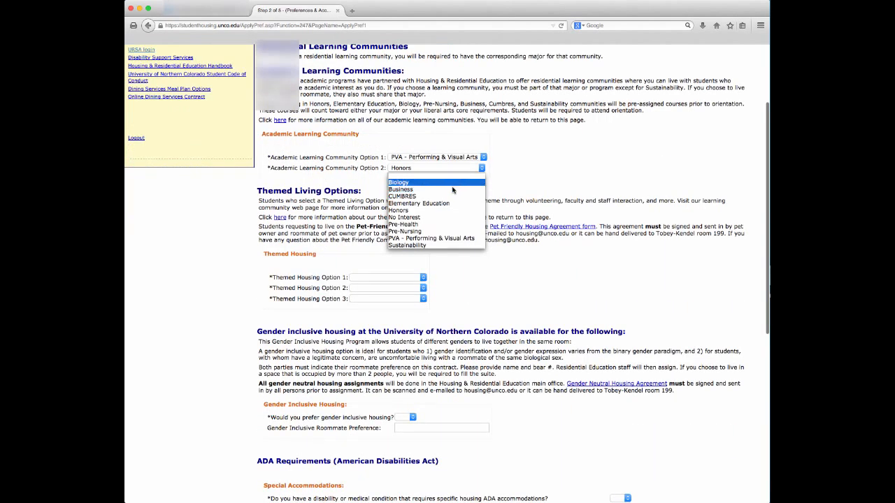
{"action": "left_click", "coordinate": [445, 224]}
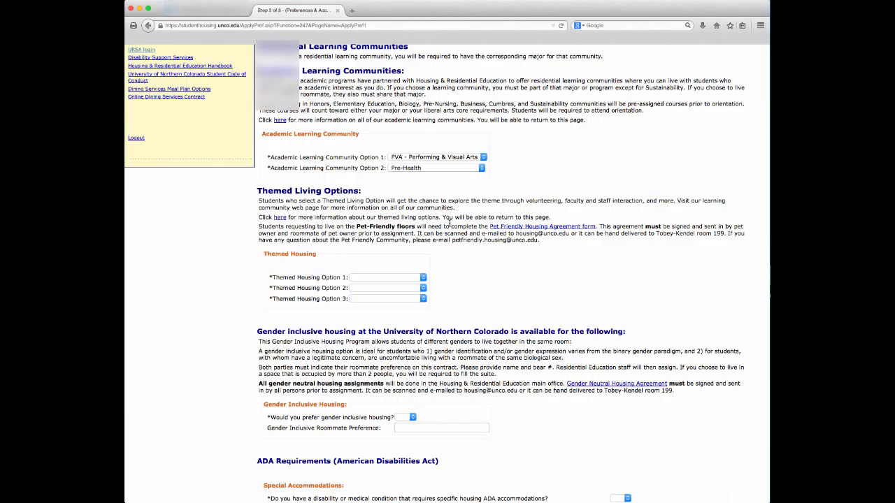
Set themed housing choices to Leadership, Pet Friendly and First Generation
{"action": "left_click", "coordinate": [423, 278]}
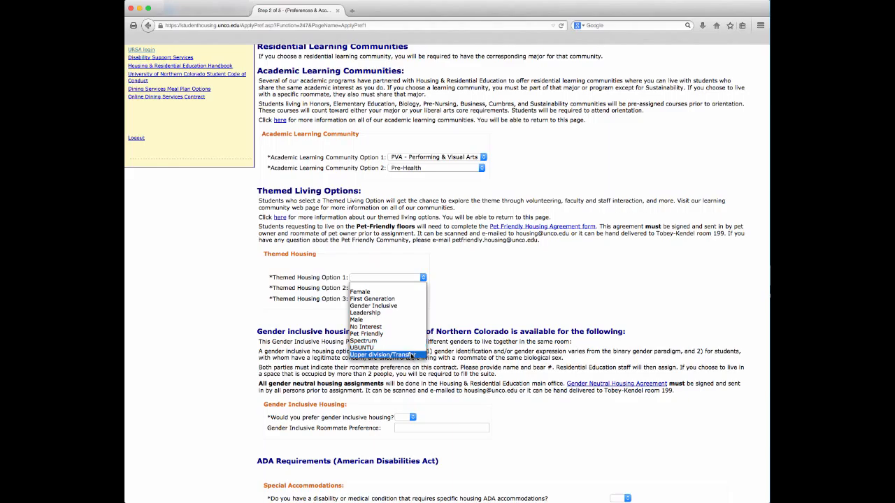
{"action": "left_click", "coordinate": [403, 317]}
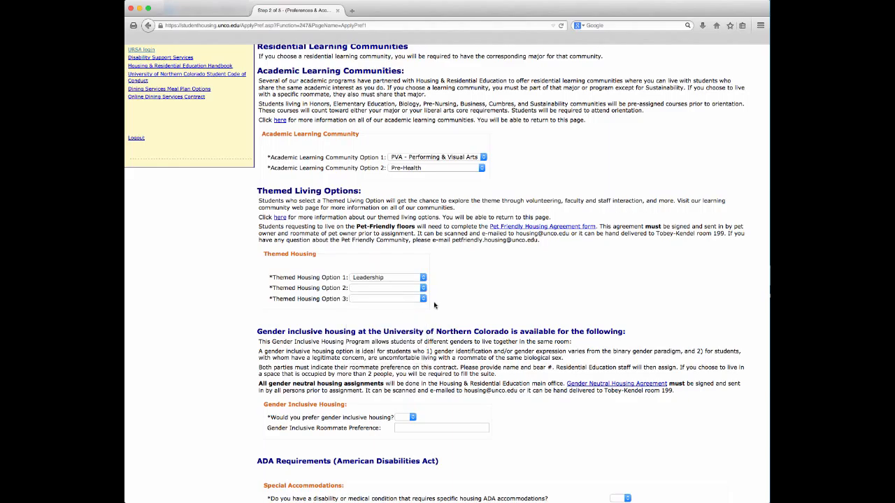
{"action": "left_click", "coordinate": [424, 289]}
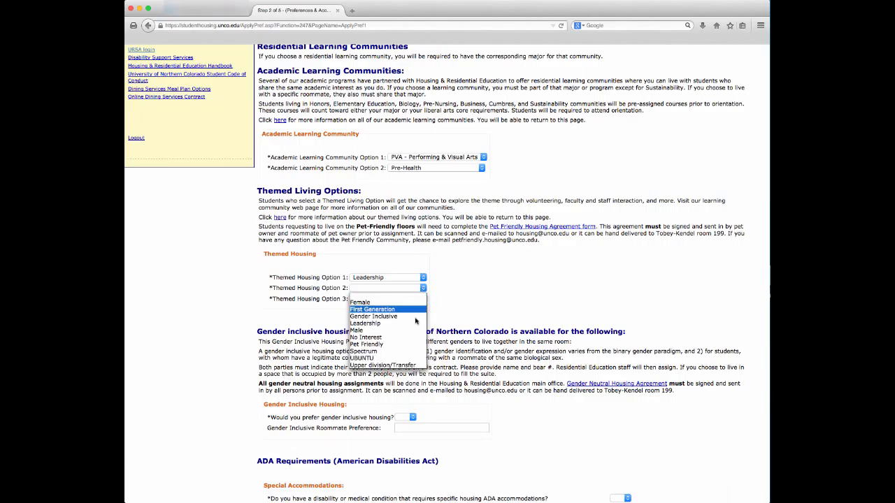
{"action": "left_click", "coordinate": [419, 342]}
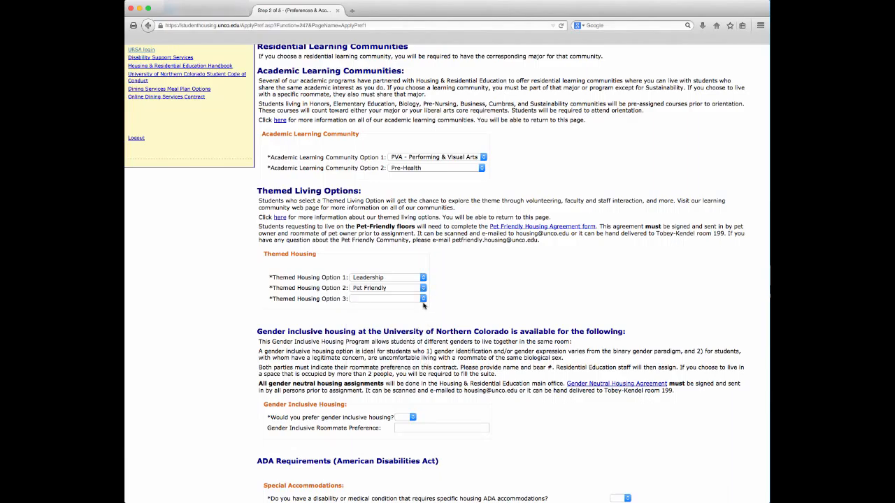
{"action": "left_click", "coordinate": [423, 300]}
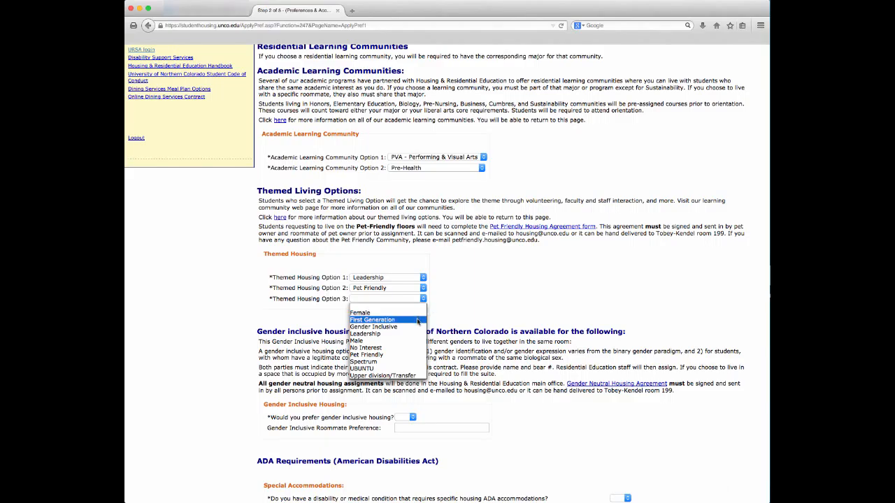
{"action": "left_click", "coordinate": [418, 320]}
{"action": "scroll", "coordinate": [423, 319], "scroll_direction": "down", "scroll_amount": 2}
{"action": "scroll", "coordinate": [423, 321], "scroll_direction": "down", "scroll_amount": 3}
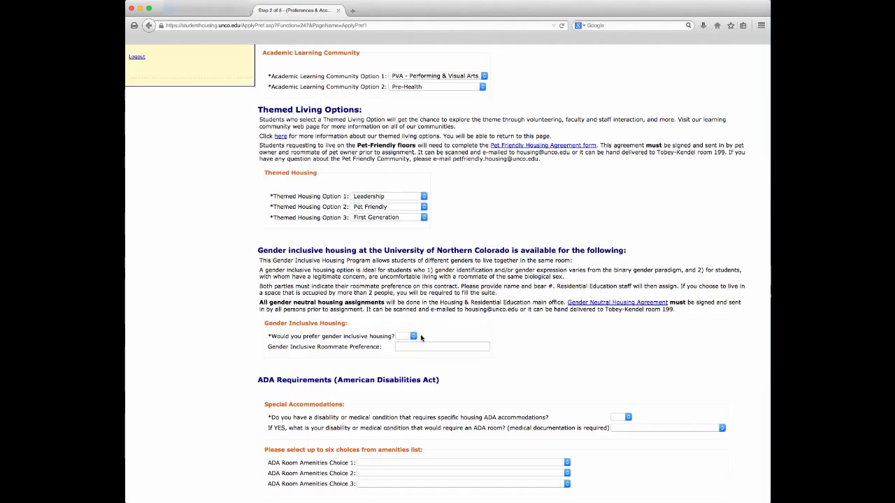
Answer Yes to gender inclusive housing and enter the preferred roommate's name
{"action": "scroll", "coordinate": [421, 338], "scroll_direction": "down", "scroll_amount": 2}
{"action": "left_click", "coordinate": [413, 304]}
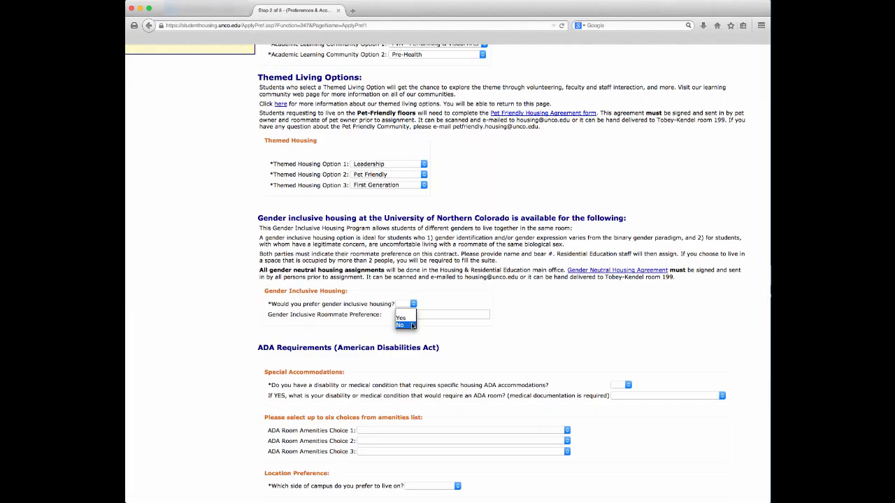
{"action": "left_click", "coordinate": [412, 325]}
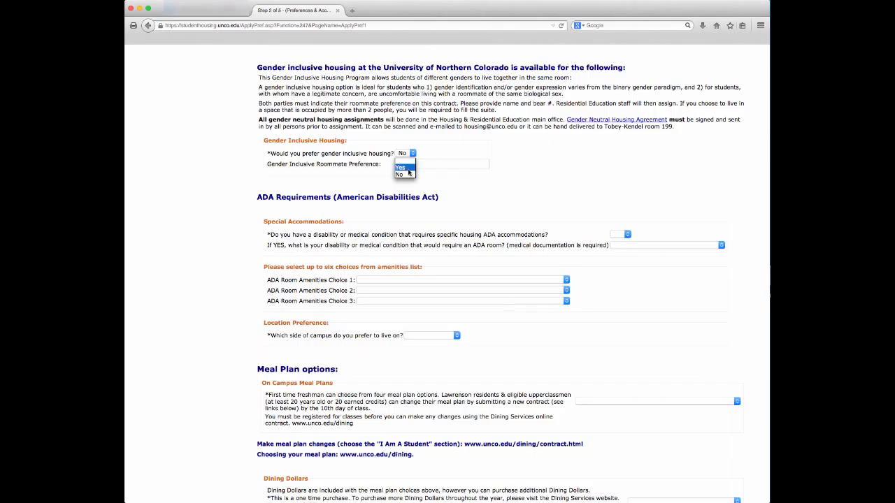
{"action": "left_click", "coordinate": [409, 170]}
{"action": "left_click", "coordinate": [405, 165]}
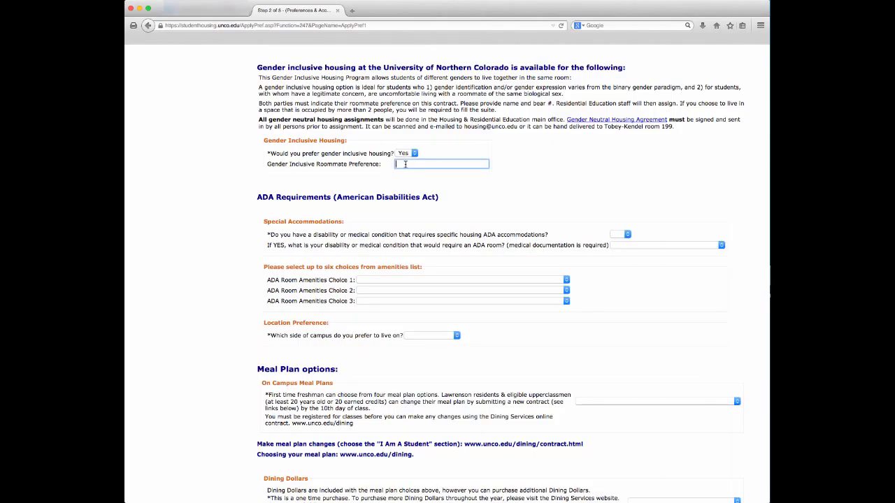
{"action": "type", "text": "Friend Otherbea"}
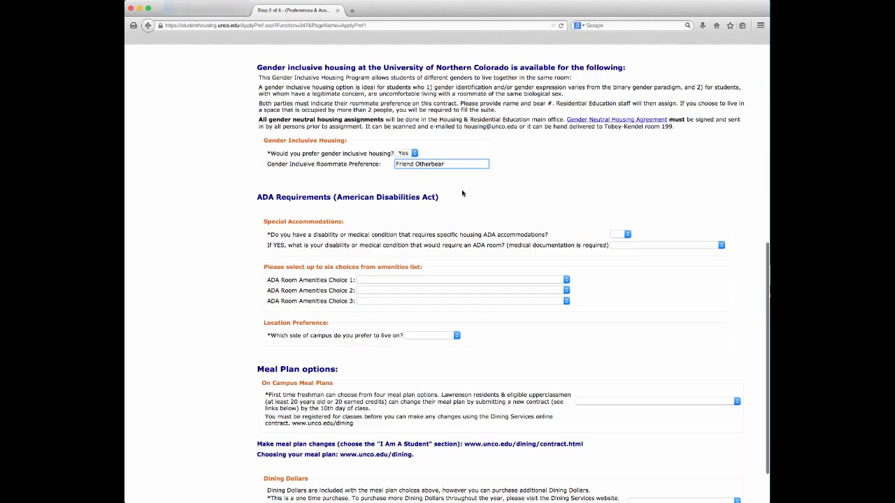
{"action": "type", "text": "r"}
{"action": "scroll", "coordinate": [436, 181], "scroll_direction": "up", "scroll_amount": 1}
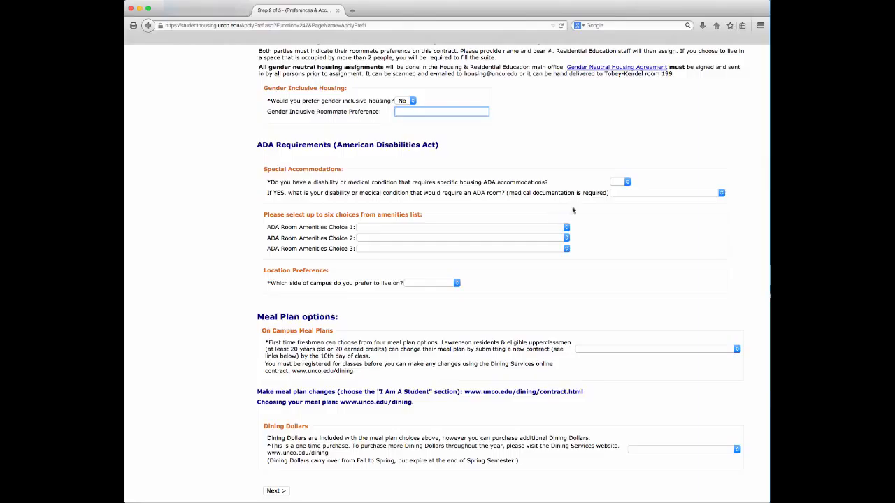
Answer No to ADA special accommodations, leaving no qualifying condition selected
{"action": "left_click", "coordinate": [625, 182]}
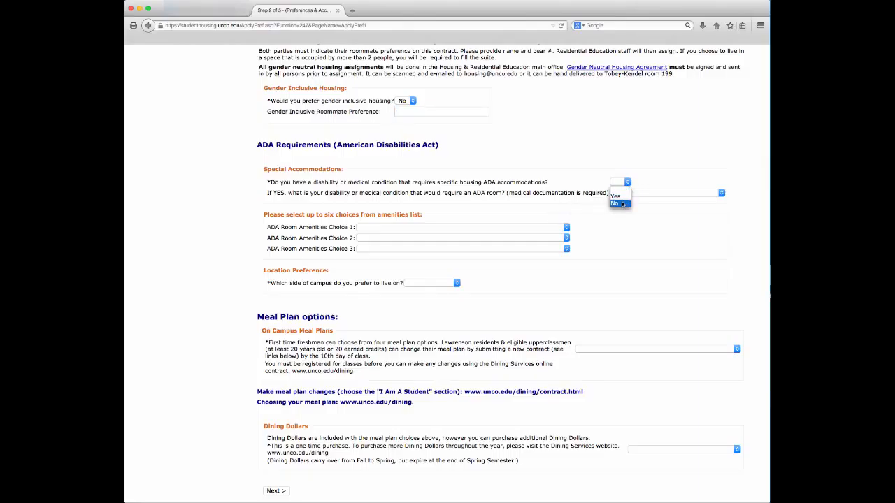
{"action": "left_click", "coordinate": [617, 197]}
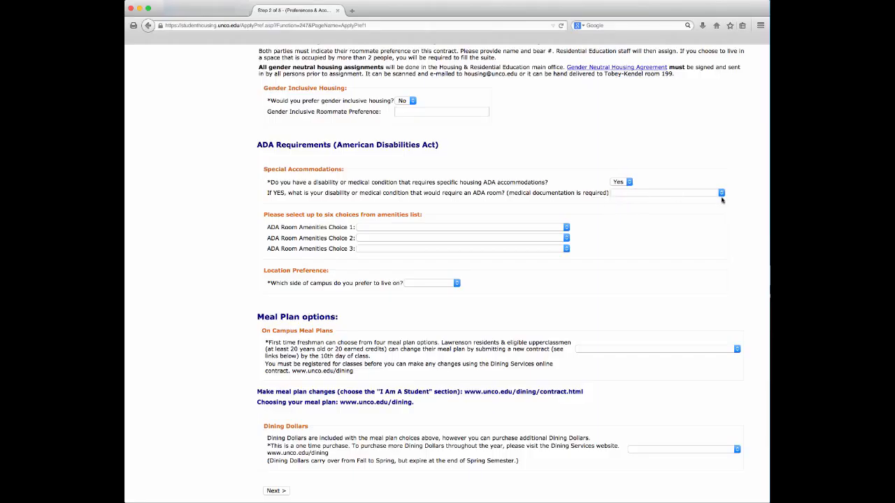
{"action": "left_click", "coordinate": [721, 194]}
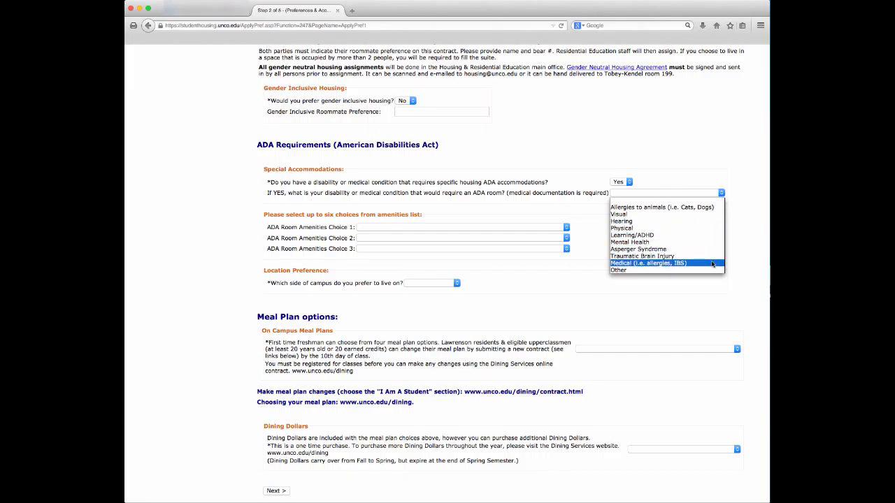
{"action": "left_click", "coordinate": [720, 192]}
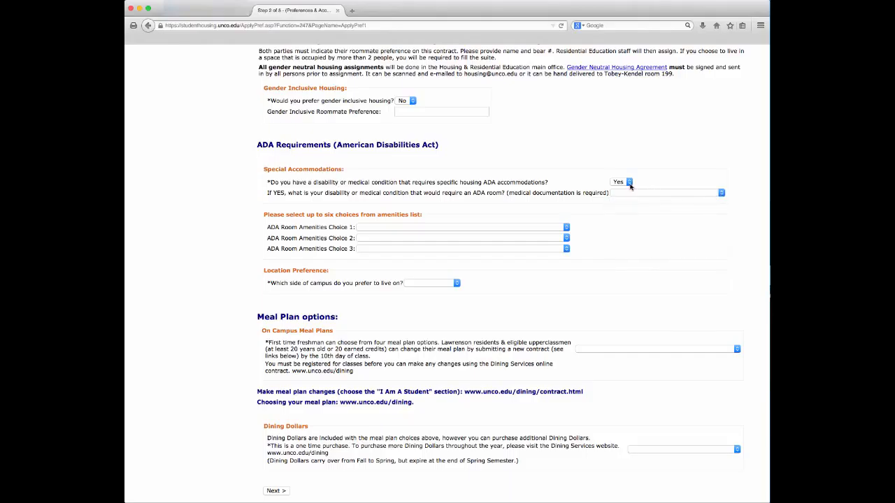
{"action": "left_click", "coordinate": [627, 183]}
{"action": "left_click", "coordinate": [626, 204]}
{"action": "scroll", "coordinate": [552, 186], "scroll_direction": "down", "scroll_amount": 1}
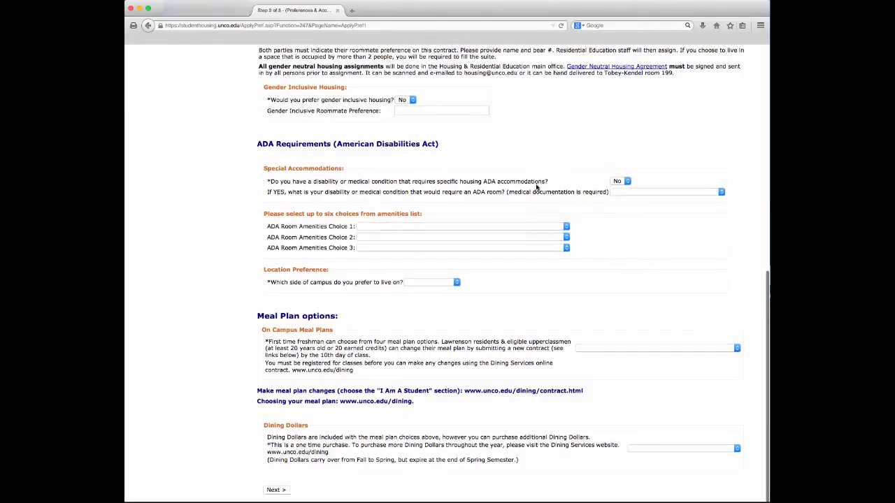
Set ADA amenities to Single Room, lever/paddle entry handle, barrier free desks; location Central Campus
{"action": "left_click", "coordinate": [567, 226]}
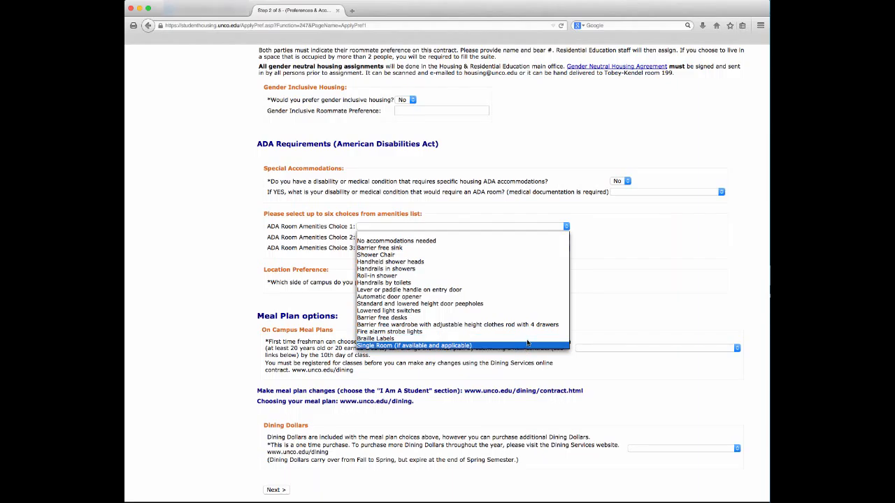
{"action": "left_click", "coordinate": [503, 346]}
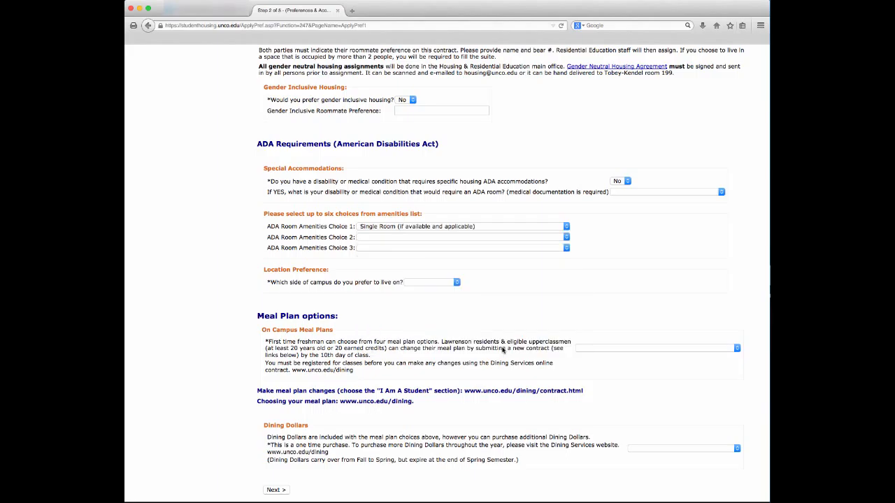
{"action": "left_click", "coordinate": [564, 239]}
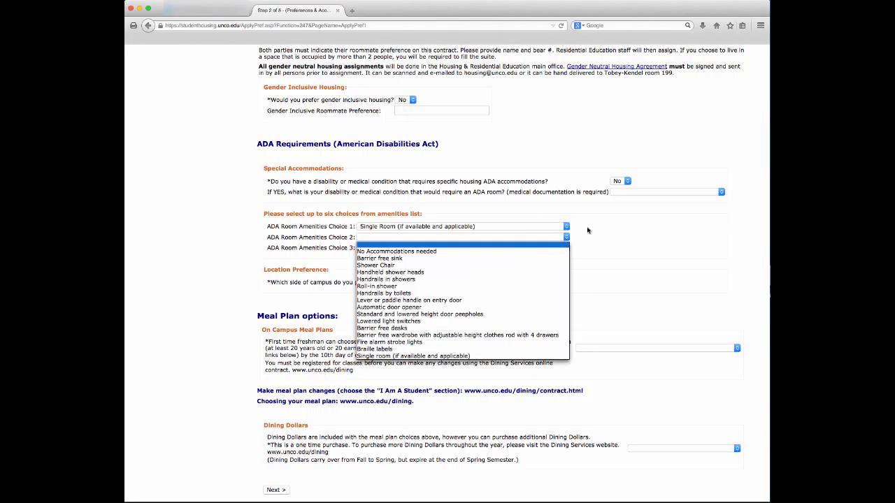
{"action": "left_click", "coordinate": [455, 303]}
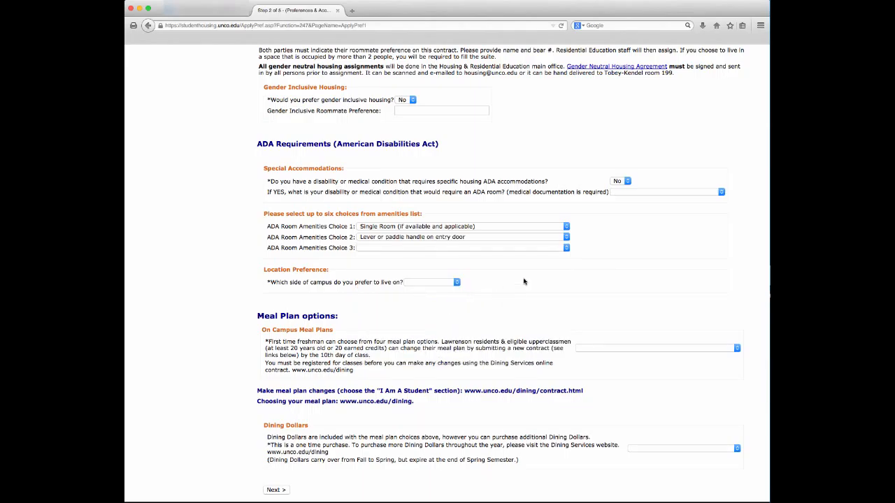
{"action": "left_click", "coordinate": [564, 249]}
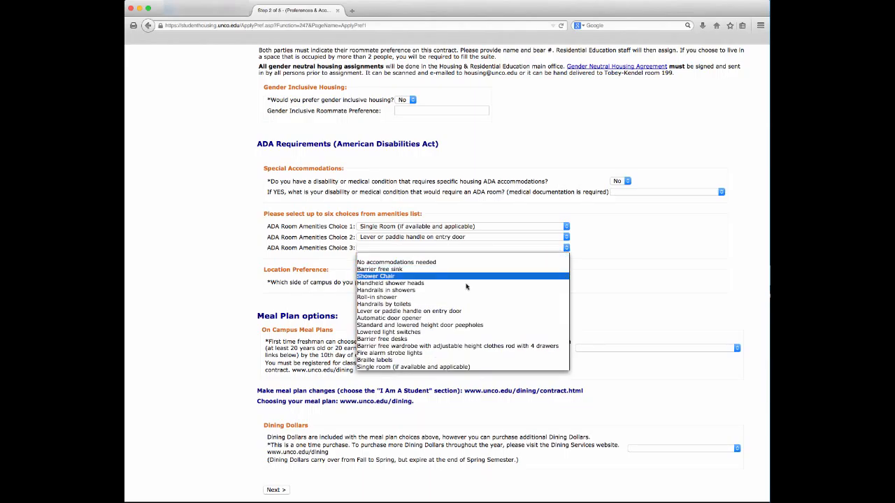
{"action": "left_click", "coordinate": [452, 339]}
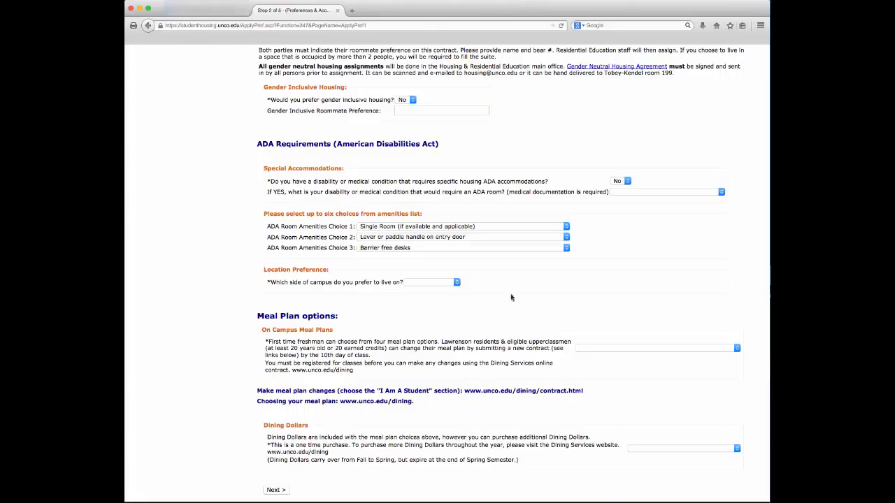
{"action": "left_click", "coordinate": [456, 282]}
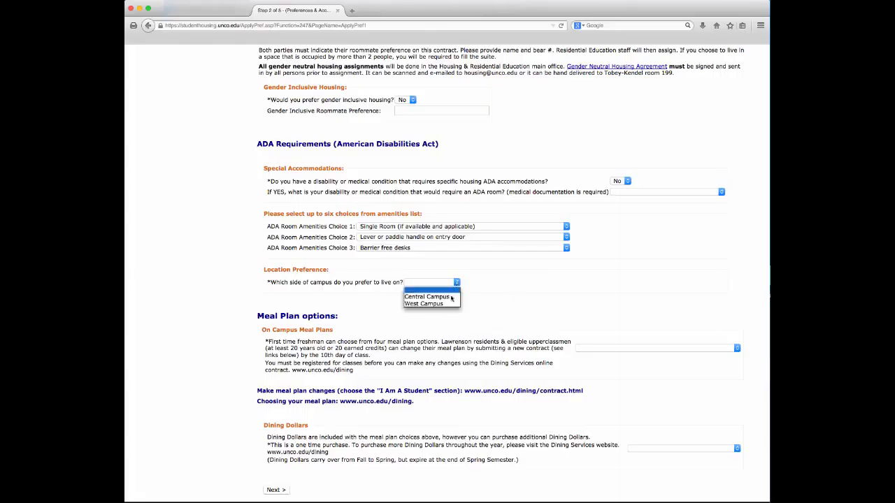
{"action": "left_click", "coordinate": [446, 297]}
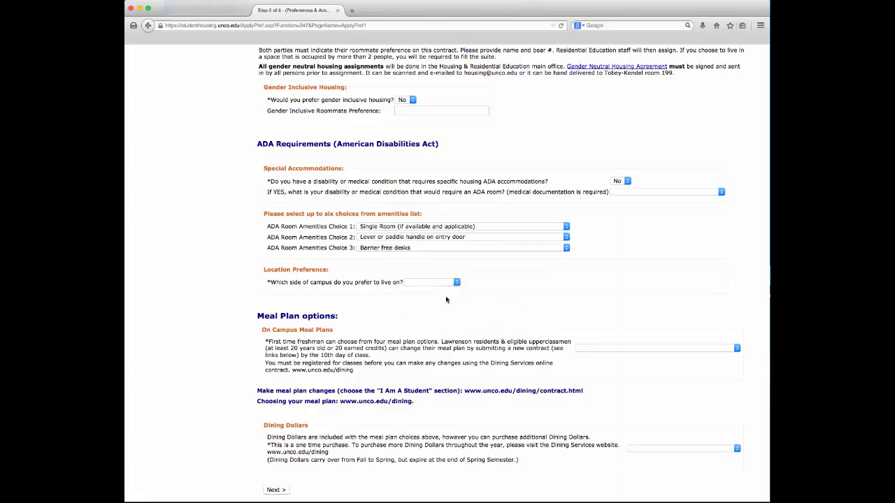
Choose the 19 meals per week plan with no additional Dining Dollars, then continue to the roommate survey
{"action": "left_click", "coordinate": [736, 349]}
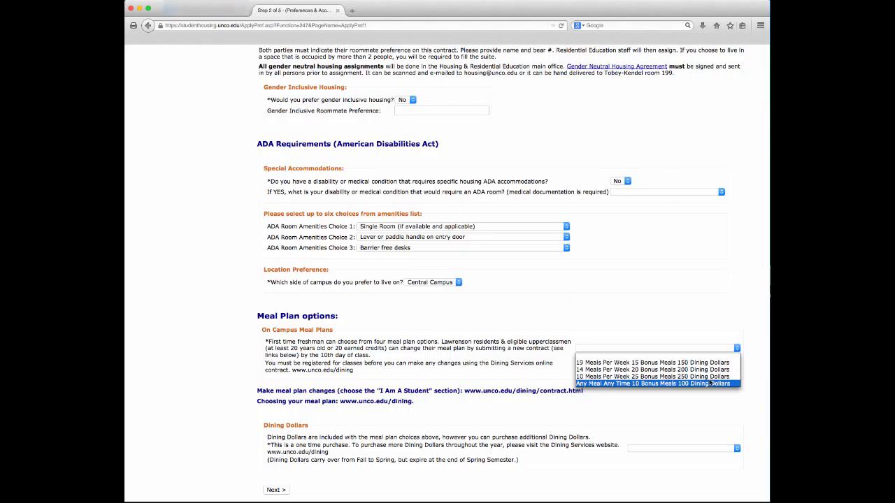
{"action": "left_click", "coordinate": [667, 363]}
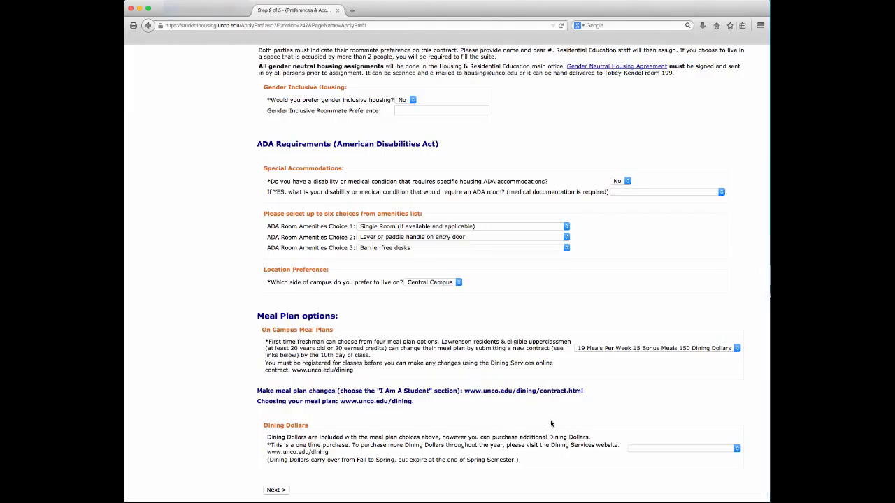
{"action": "left_click", "coordinate": [737, 450]}
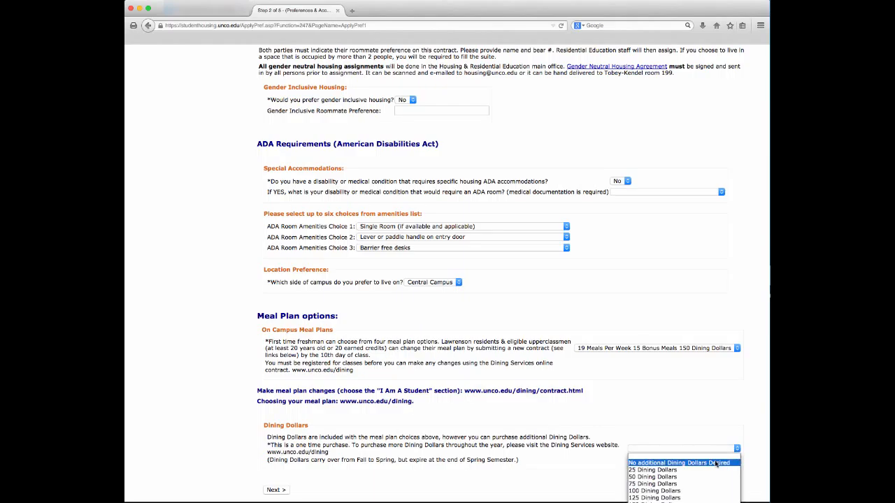
{"action": "left_click", "coordinate": [715, 462]}
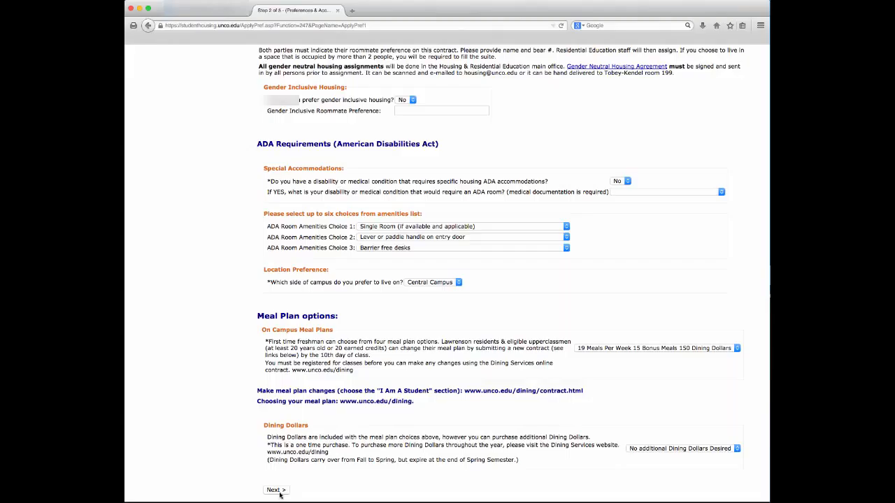
{"action": "left_click", "coordinate": [279, 493]}
{"action": "left_click", "coordinate": [545, 129]}
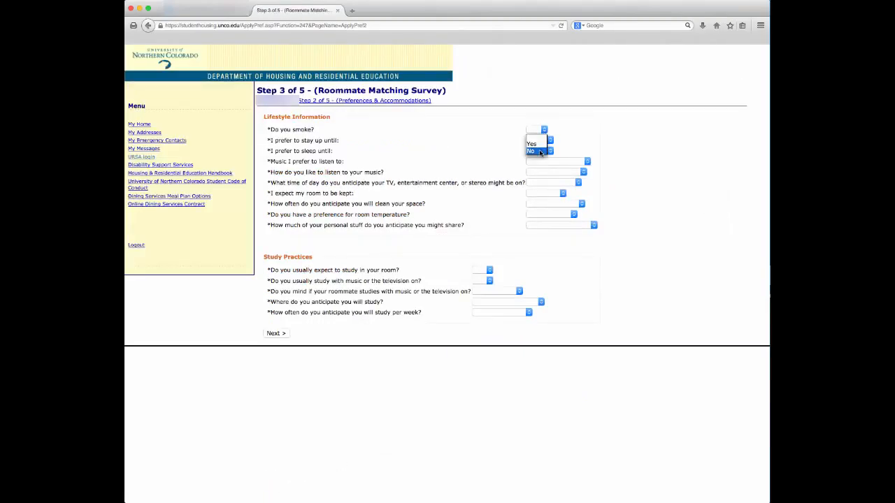
Answer non-smoker, up until 12am, sleep until 9am, Broadway Musicals, Moderately, All times of day
{"action": "left_click", "coordinate": [540, 151]}
{"action": "left_click", "coordinate": [549, 140]}
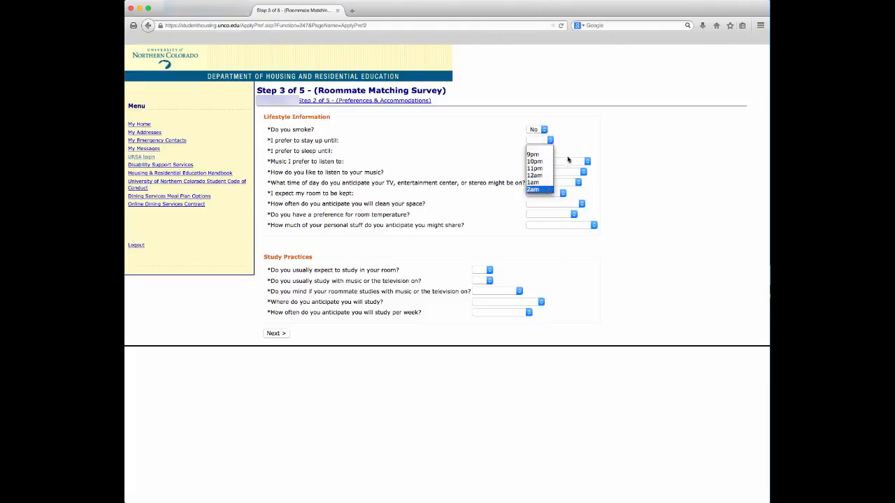
{"action": "left_click", "coordinate": [541, 176]}
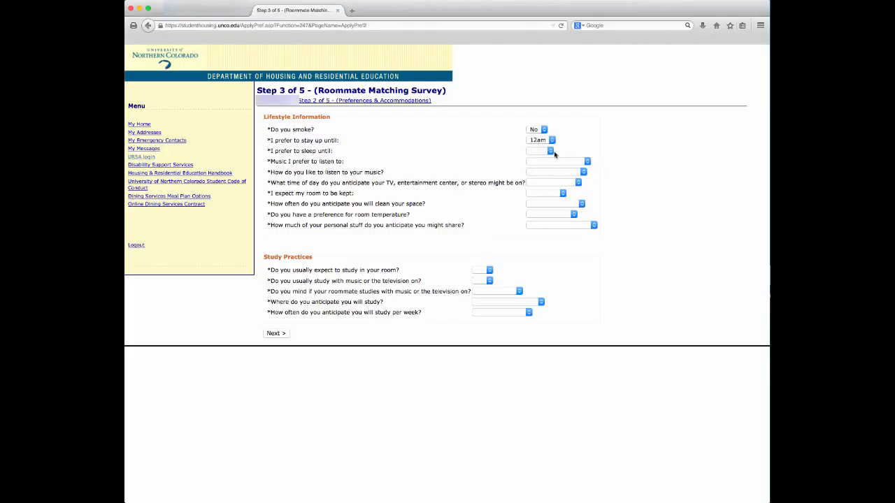
{"action": "left_click", "coordinate": [551, 151]}
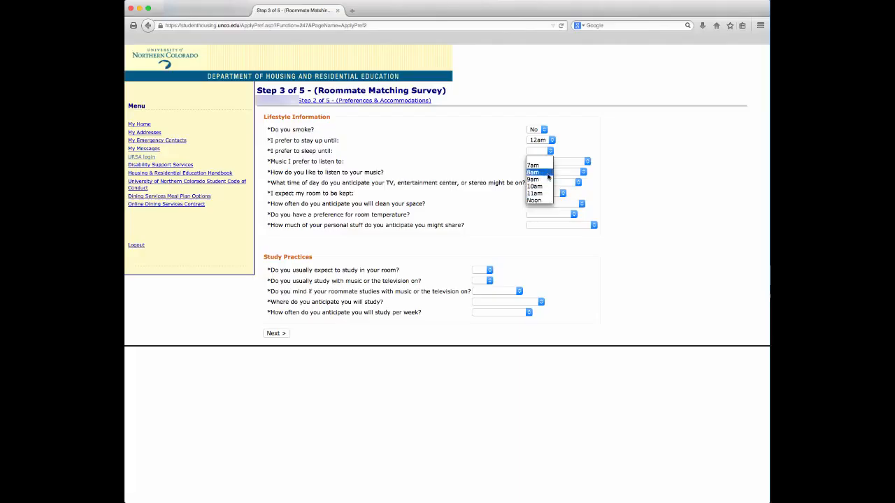
{"action": "left_click", "coordinate": [548, 181]}
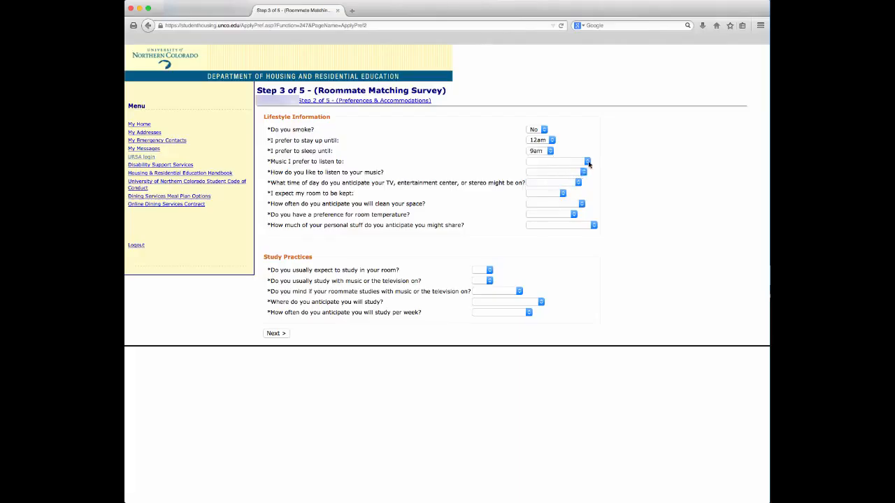
{"action": "left_click", "coordinate": [587, 163]}
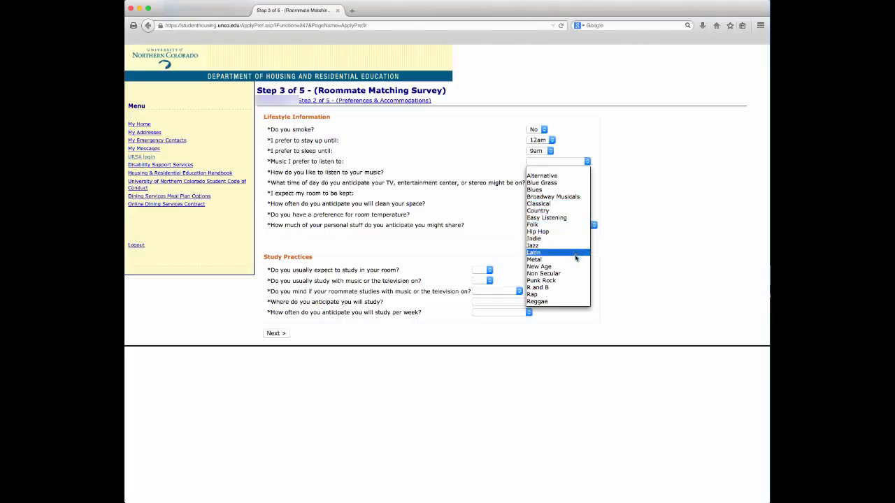
{"action": "left_click", "coordinate": [563, 197]}
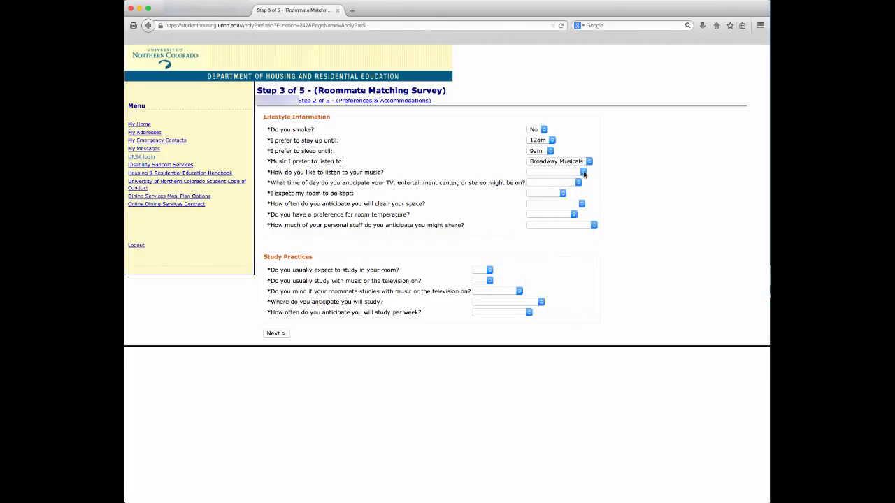
{"action": "left_click", "coordinate": [583, 173]}
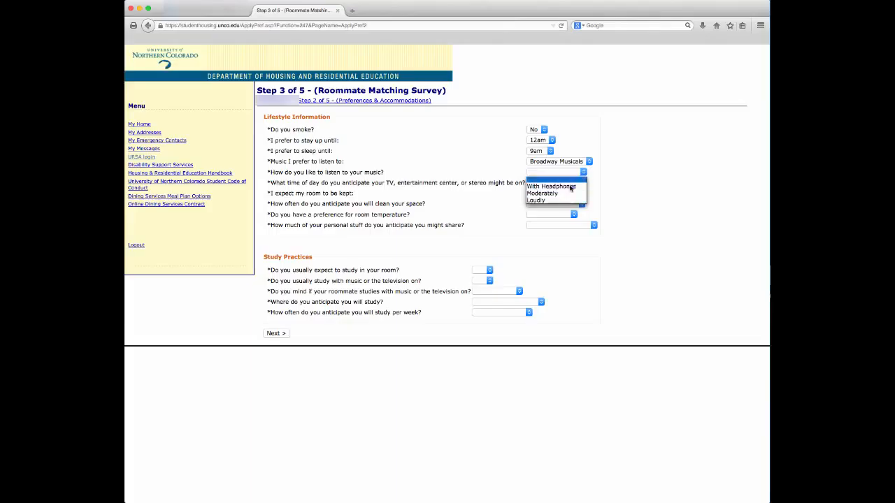
{"action": "left_click", "coordinate": [570, 193]}
{"action": "left_click", "coordinate": [579, 183]}
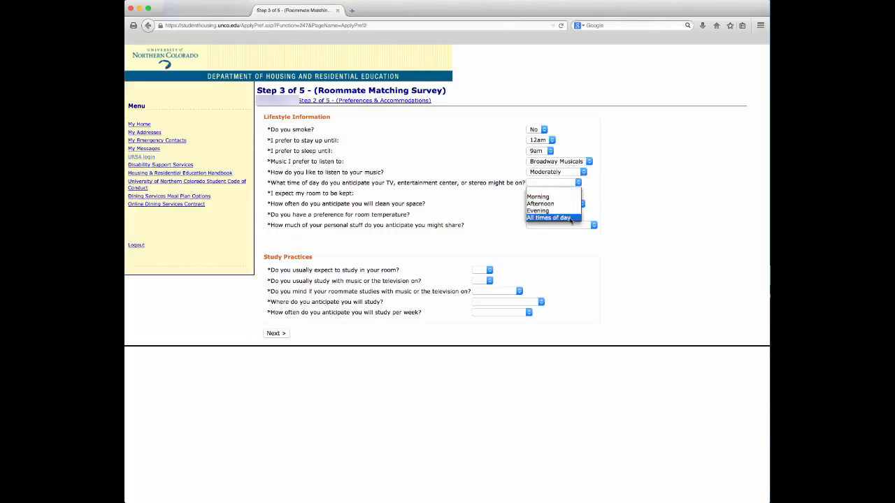
{"action": "left_click", "coordinate": [568, 218]}
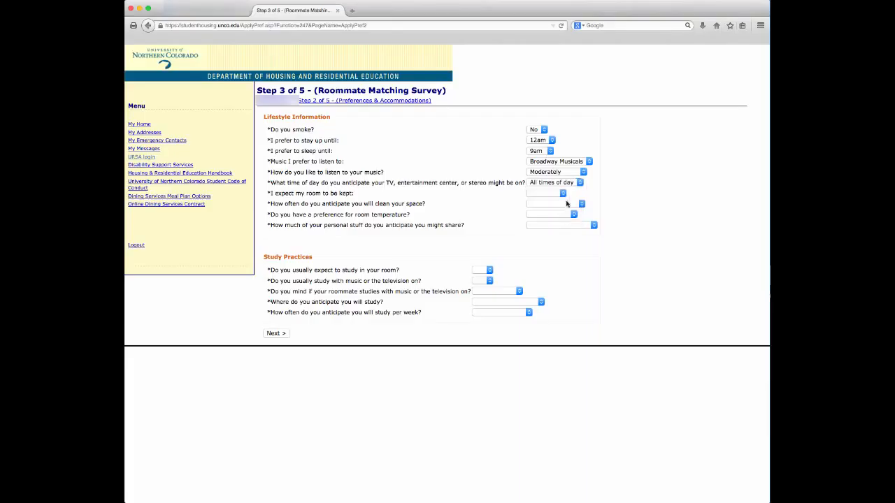
Set room tidiness Cluttered, cleaning Monthly, temperature Cool, and sharing Some of my stuff
{"action": "left_click", "coordinate": [563, 194]}
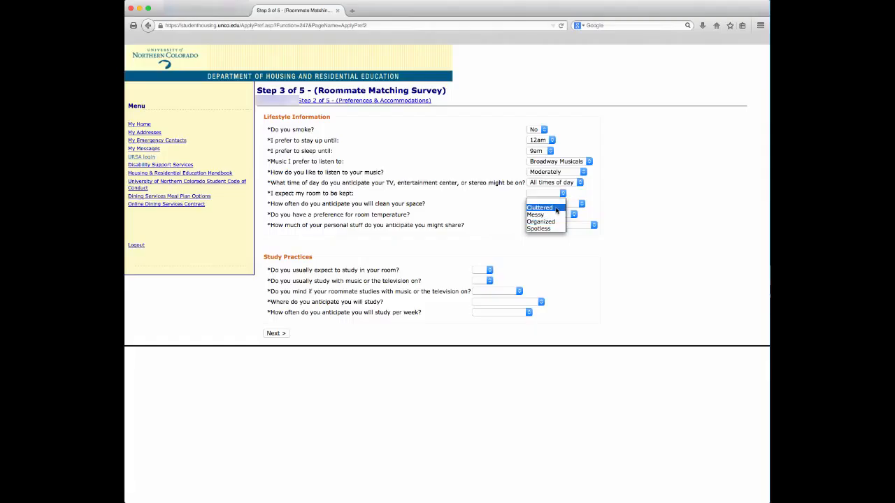
{"action": "left_click", "coordinate": [556, 208]}
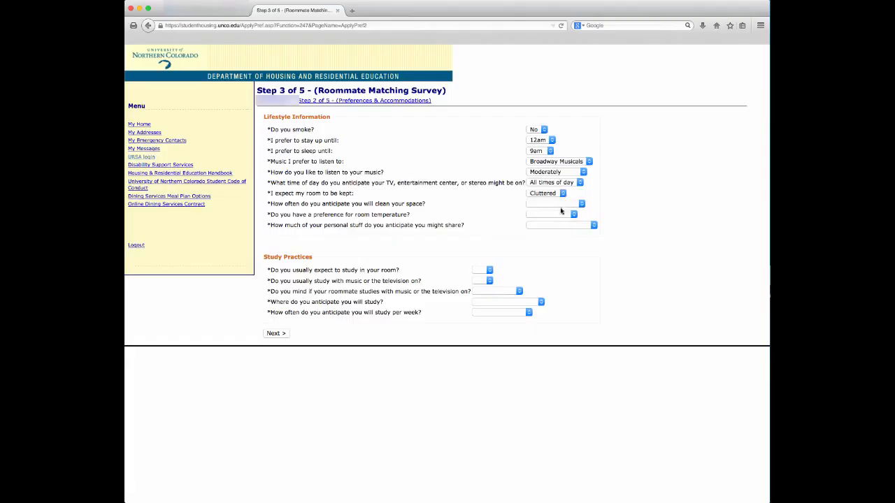
{"action": "left_click", "coordinate": [555, 203]}
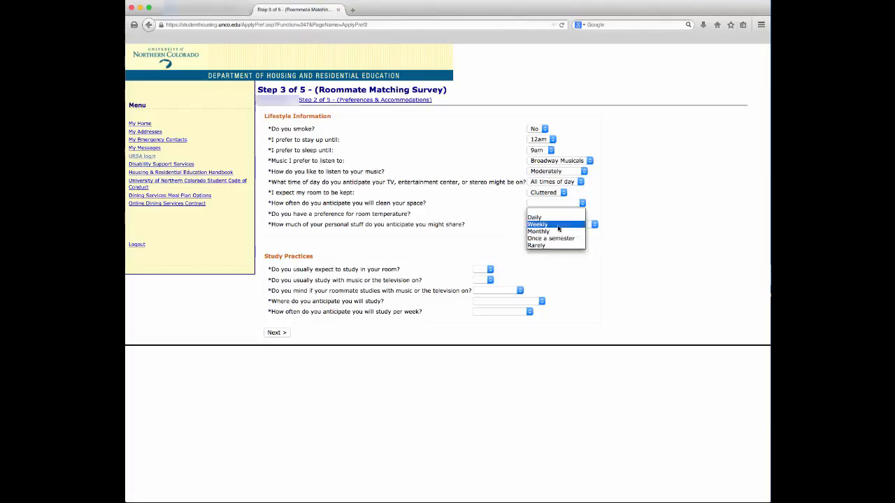
{"action": "left_click", "coordinate": [559, 231]}
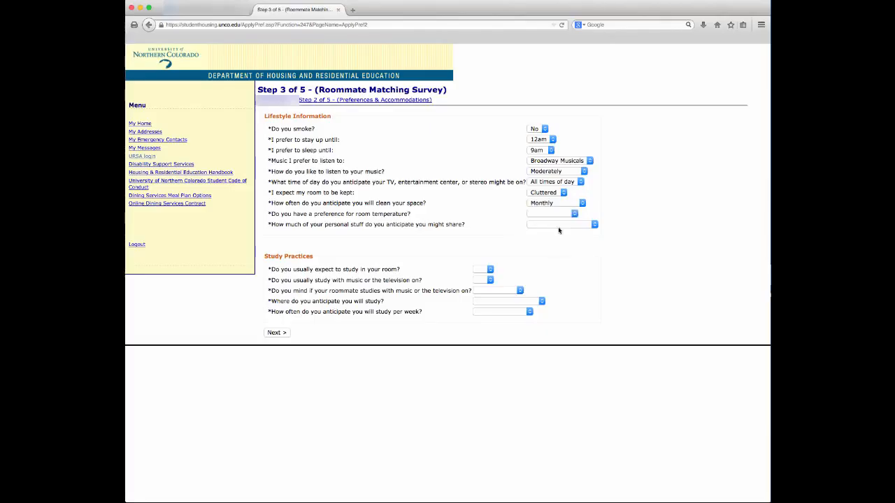
{"action": "left_click", "coordinate": [574, 215]}
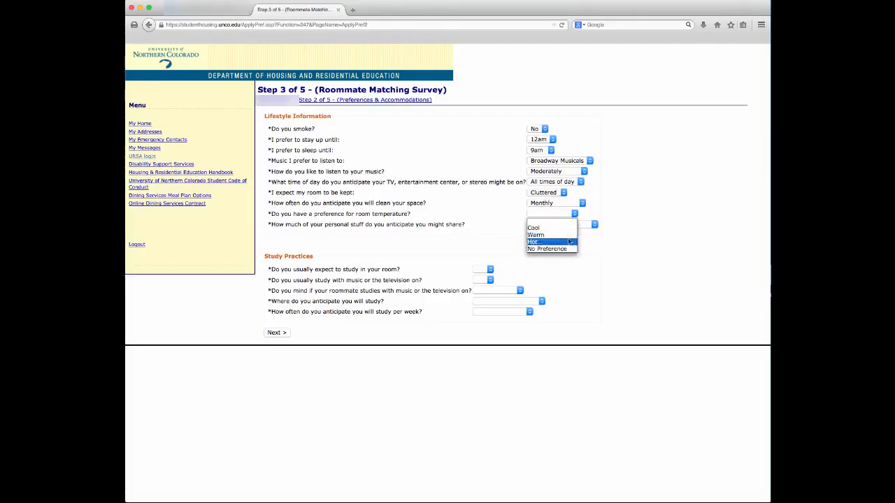
{"action": "left_click", "coordinate": [563, 229]}
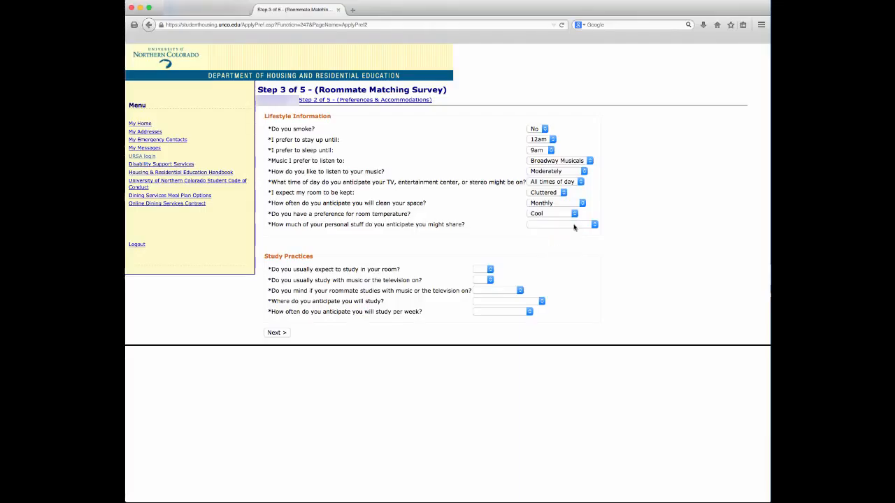
{"action": "left_click", "coordinate": [593, 224]}
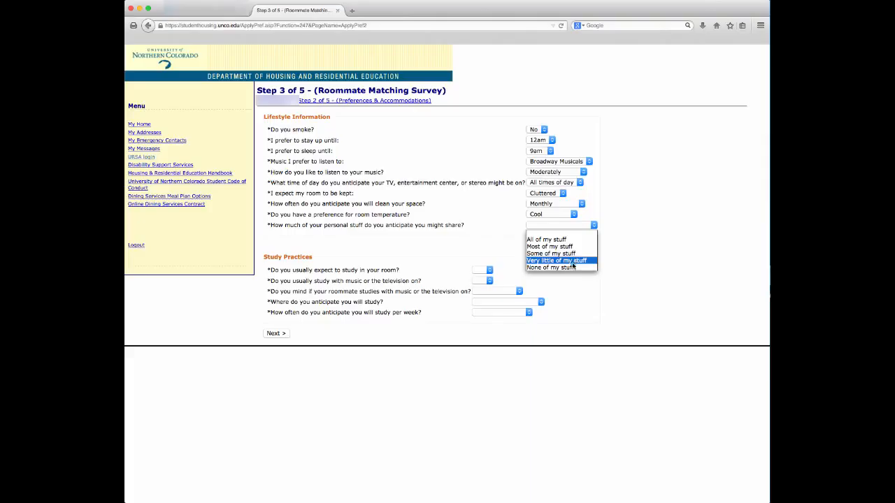
{"action": "left_click", "coordinate": [578, 252]}
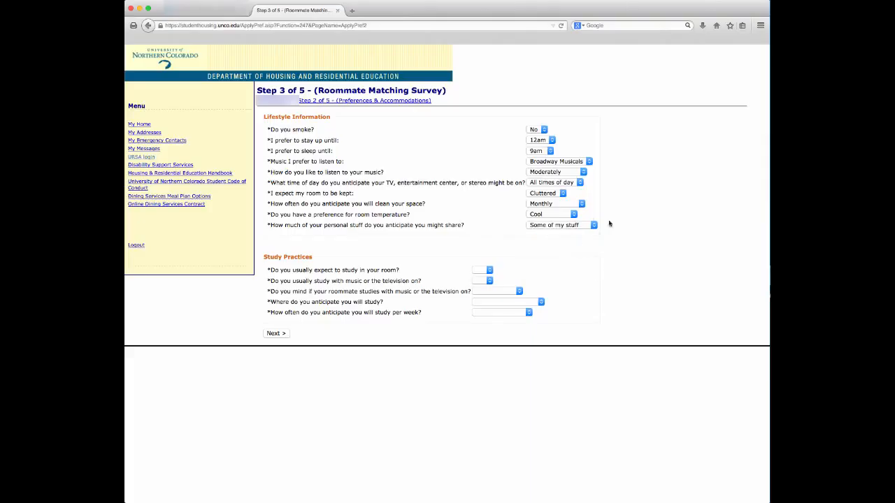
Answer study practices: Yes, Yes, No Preference, study in My room, 7-9 hours weekly
{"action": "left_click", "coordinate": [491, 272]}
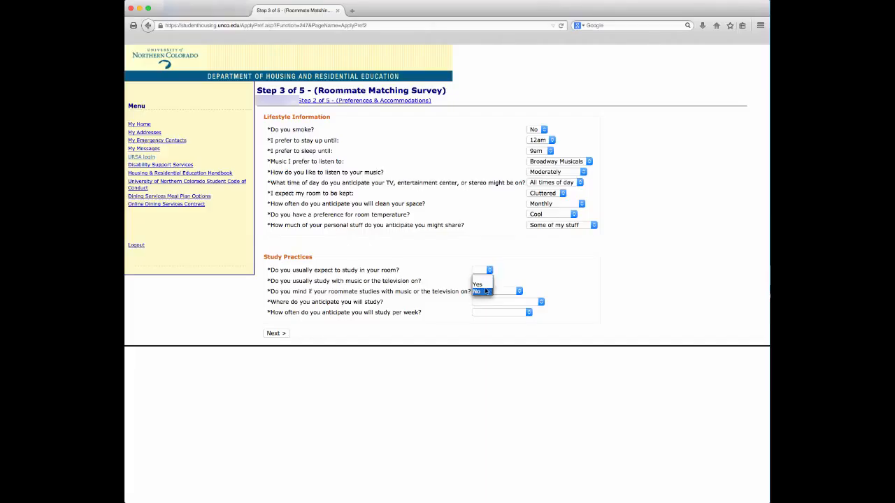
{"action": "left_click", "coordinate": [479, 284]}
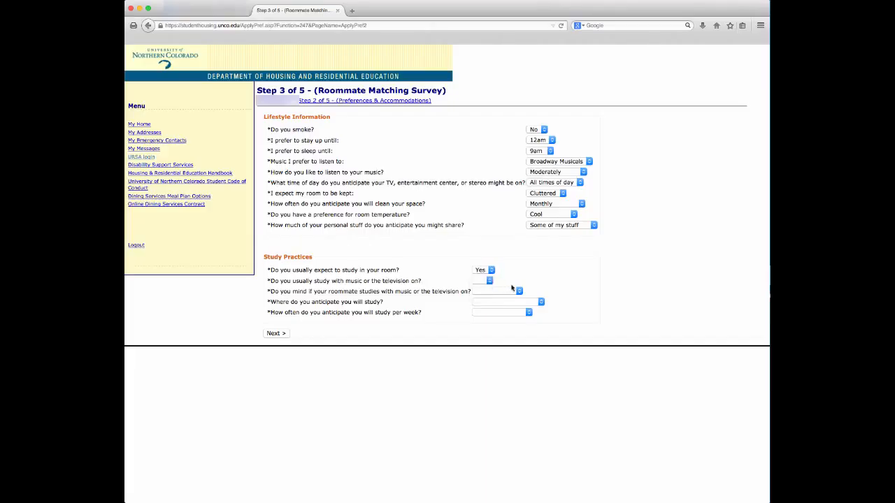
{"action": "left_click", "coordinate": [483, 281]}
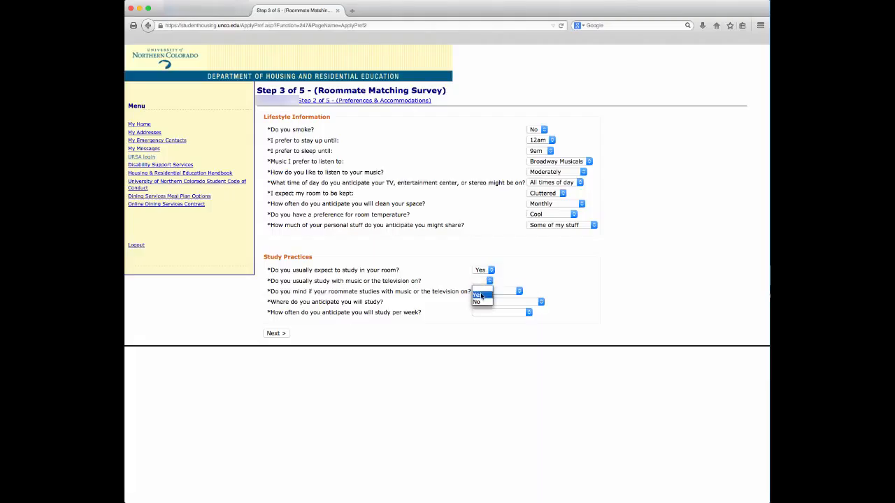
{"action": "left_click", "coordinate": [479, 296]}
{"action": "left_click", "coordinate": [518, 291]}
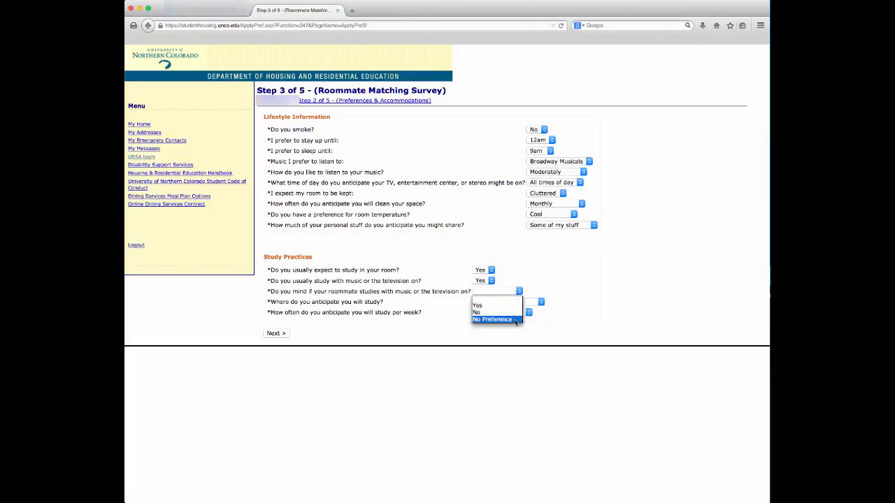
{"action": "left_click", "coordinate": [515, 320]}
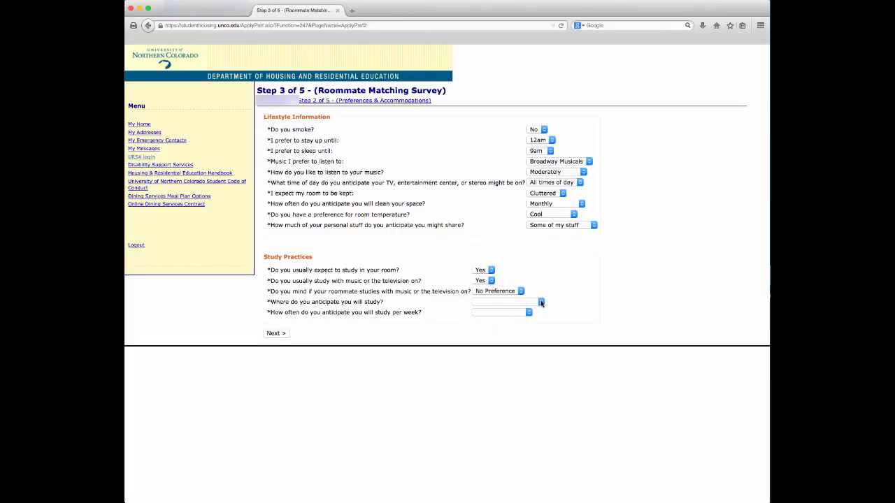
{"action": "left_click", "coordinate": [541, 302]}
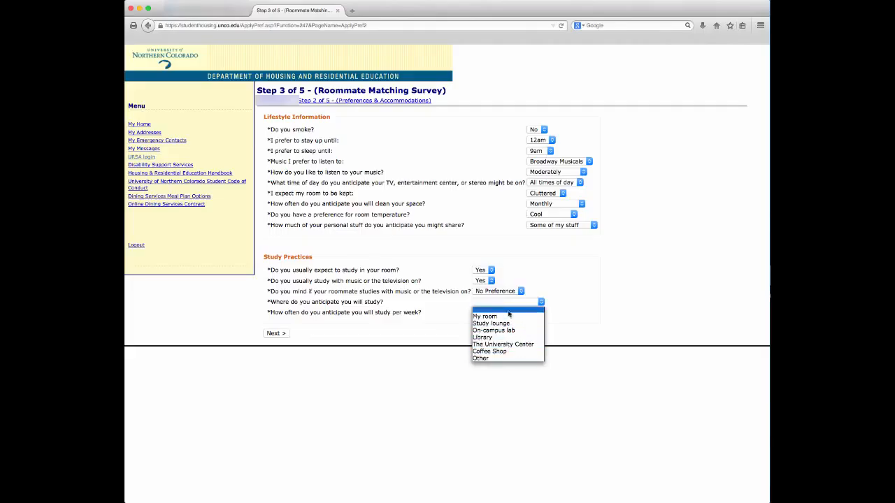
{"action": "left_click", "coordinate": [508, 318]}
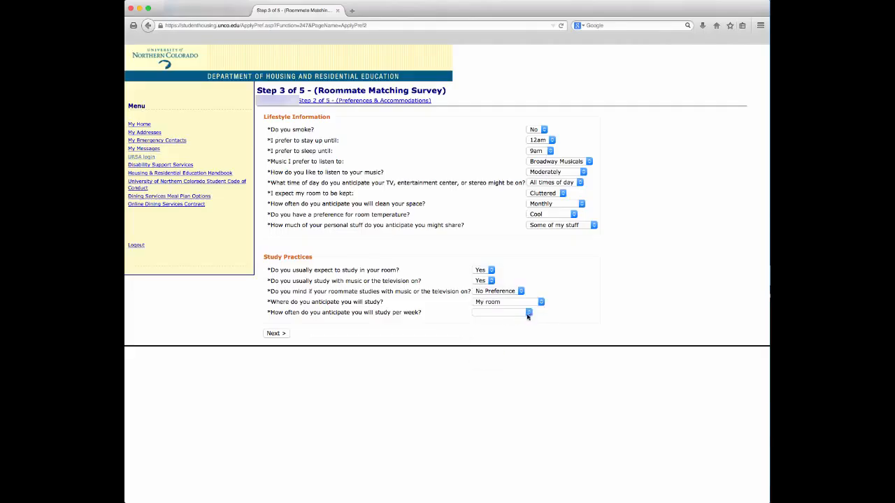
{"action": "left_click", "coordinate": [528, 316]}
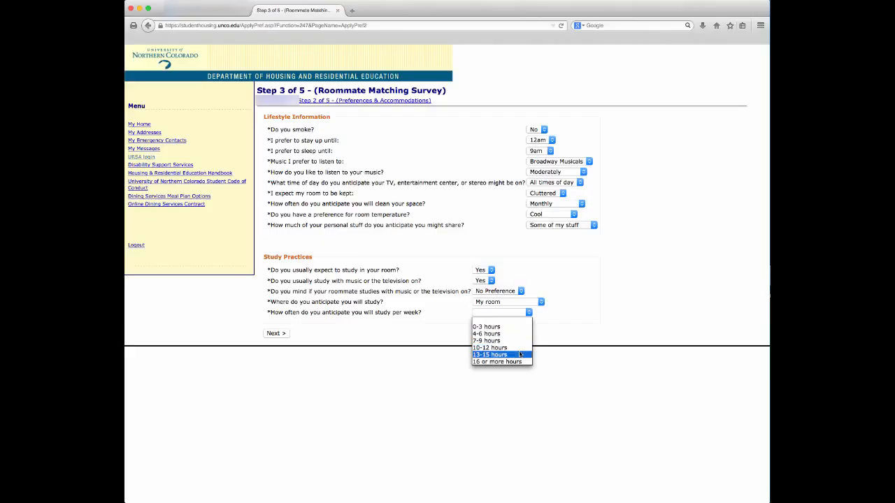
{"action": "left_click", "coordinate": [519, 341]}
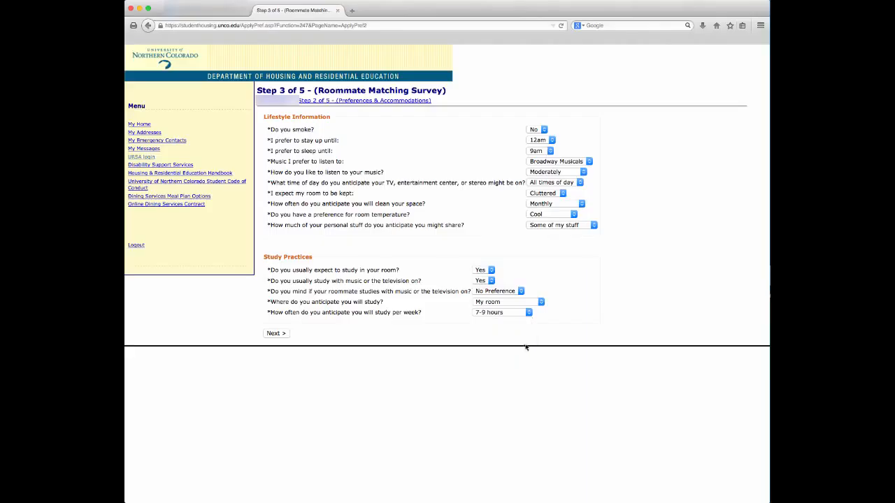
Submit the survey, agree to the contract, and return to the application from the $200.00 voucher
{"action": "left_click", "coordinate": [285, 335]}
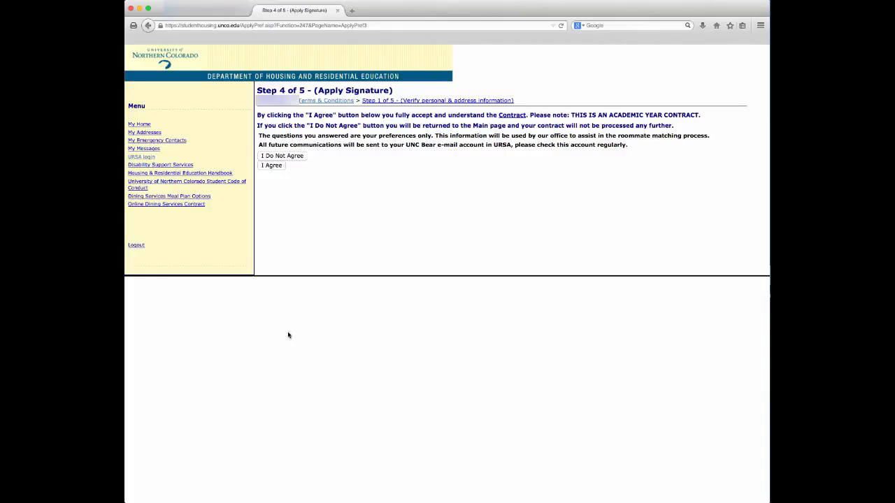
{"action": "left_click", "coordinate": [273, 168]}
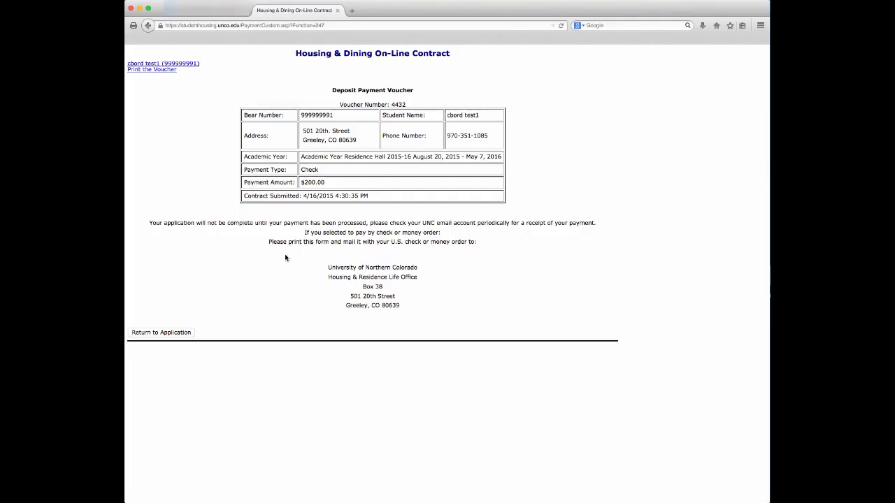
{"action": "left_click", "coordinate": [178, 334]}
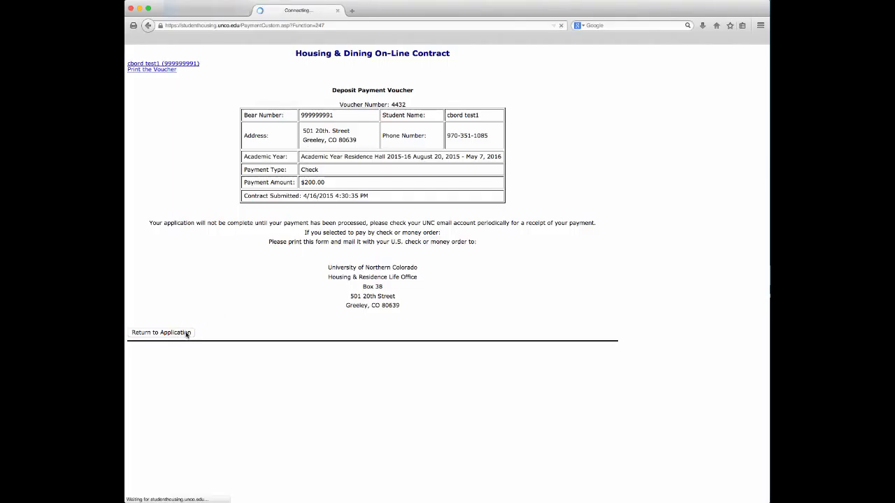